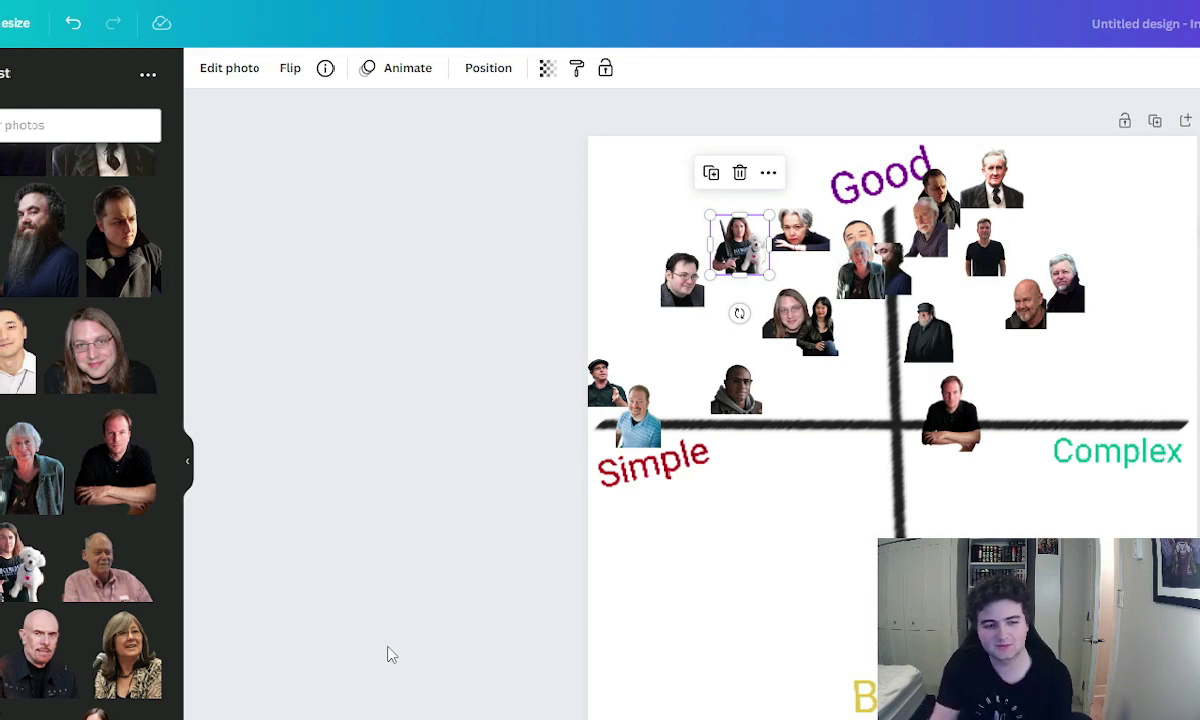
Place the pink-shirted man's photo on the upper vertical axis and the bearded man in chainmail, scaled down, just left of it
left_click_drag(170, 563, 879, 320)
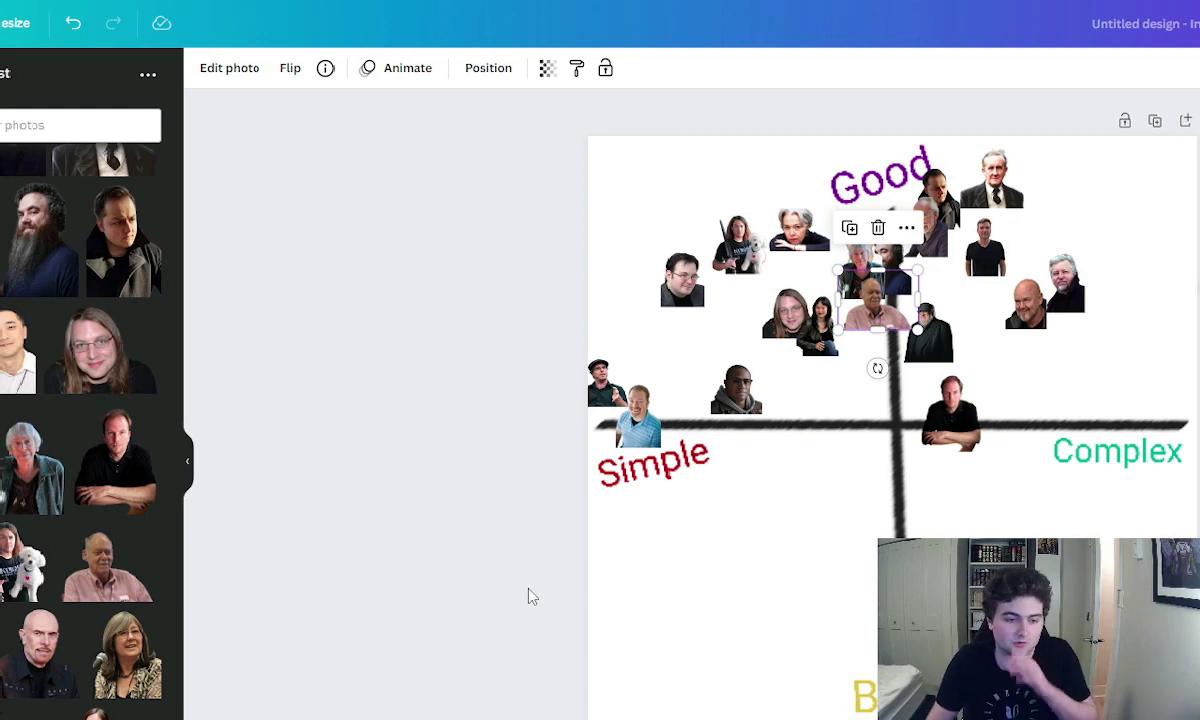
left_click_drag(95, 712, 795, 487)
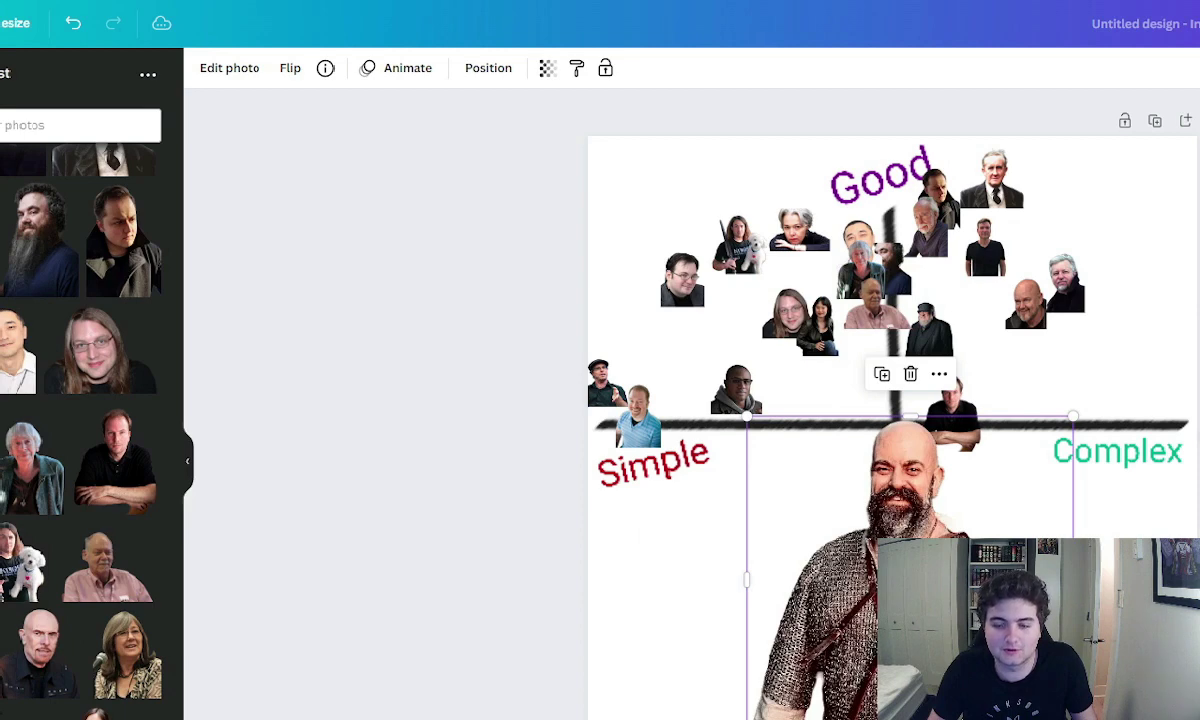
left_click_drag(1072, 718, 841, 339)
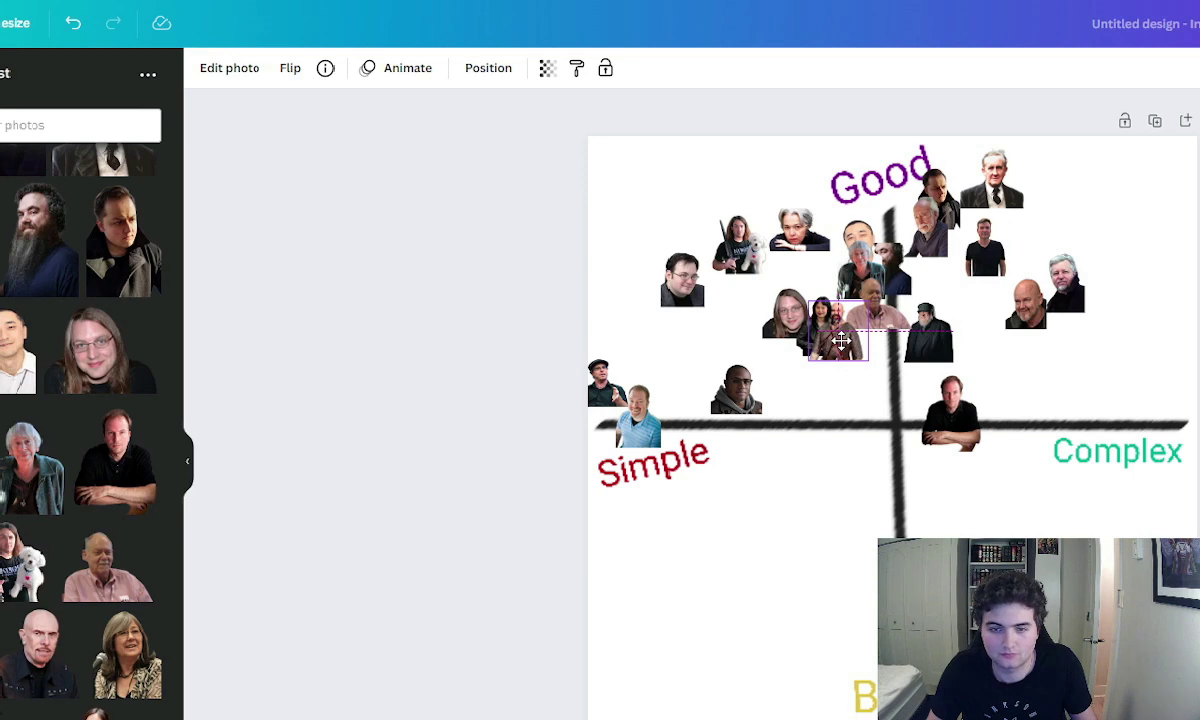
left_click_drag(841, 340, 841, 340)
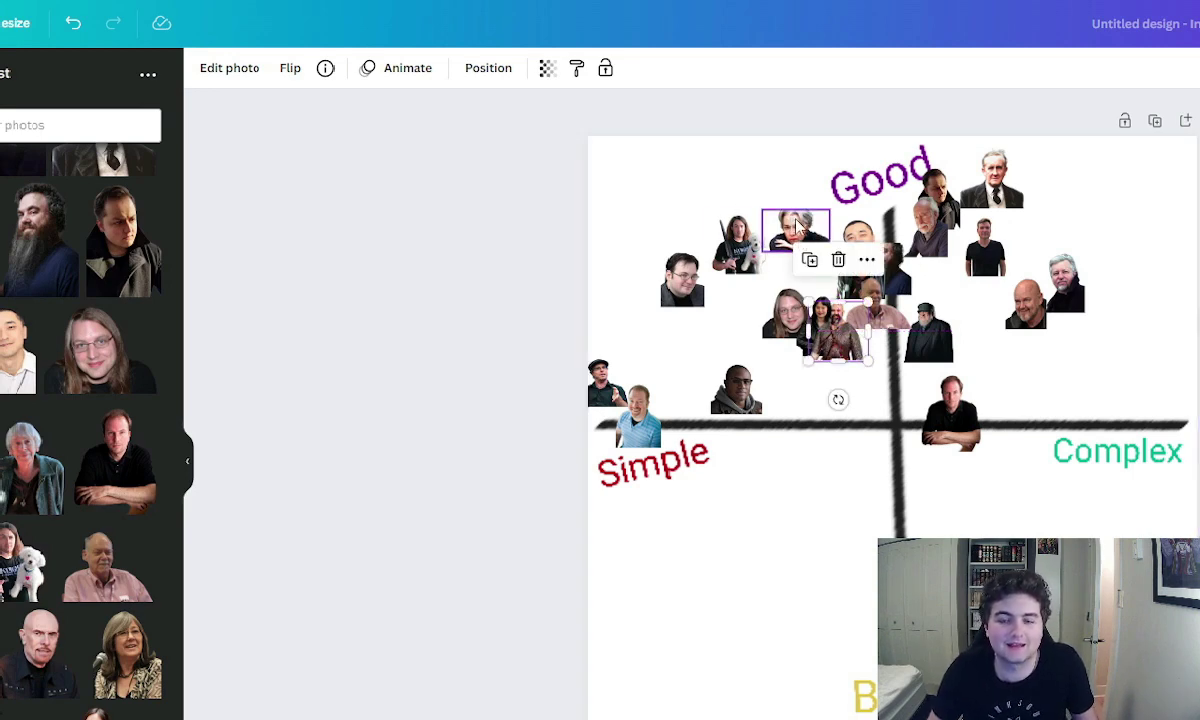
Move the grey-haired woman beside the person with the dog, and place the bald man in the black jacket, scaled down, below Simple
left_click_drag(796, 228, 767, 224)
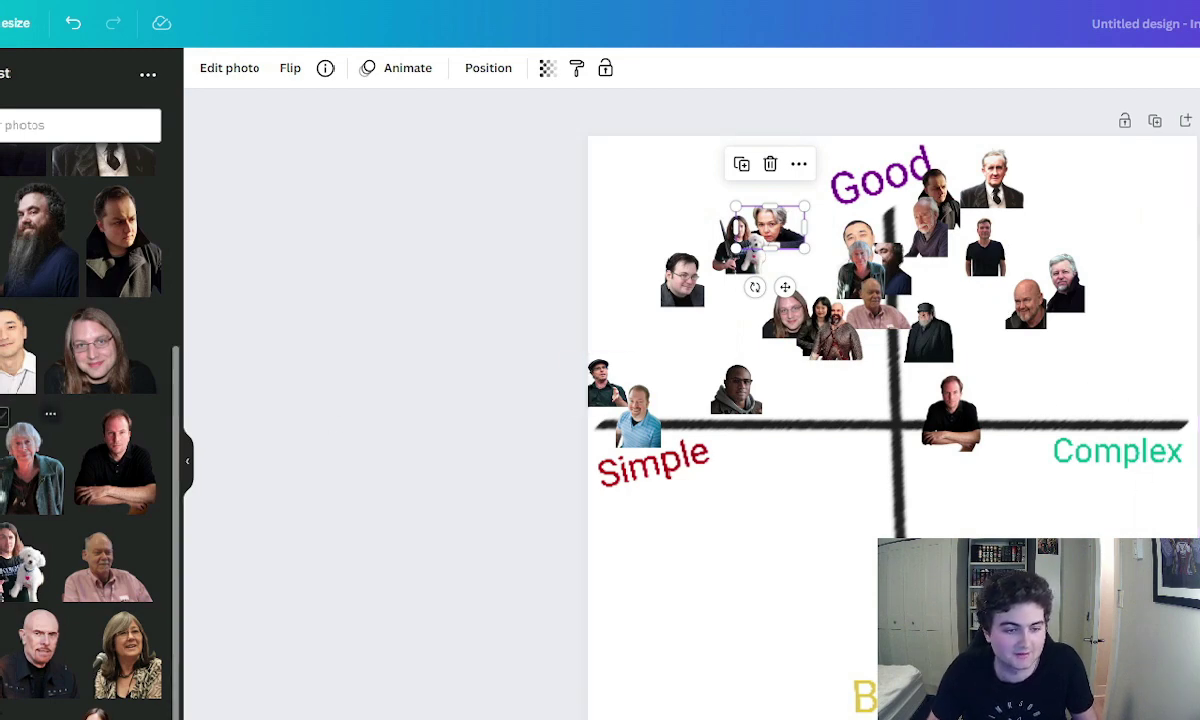
left_click(43, 675)
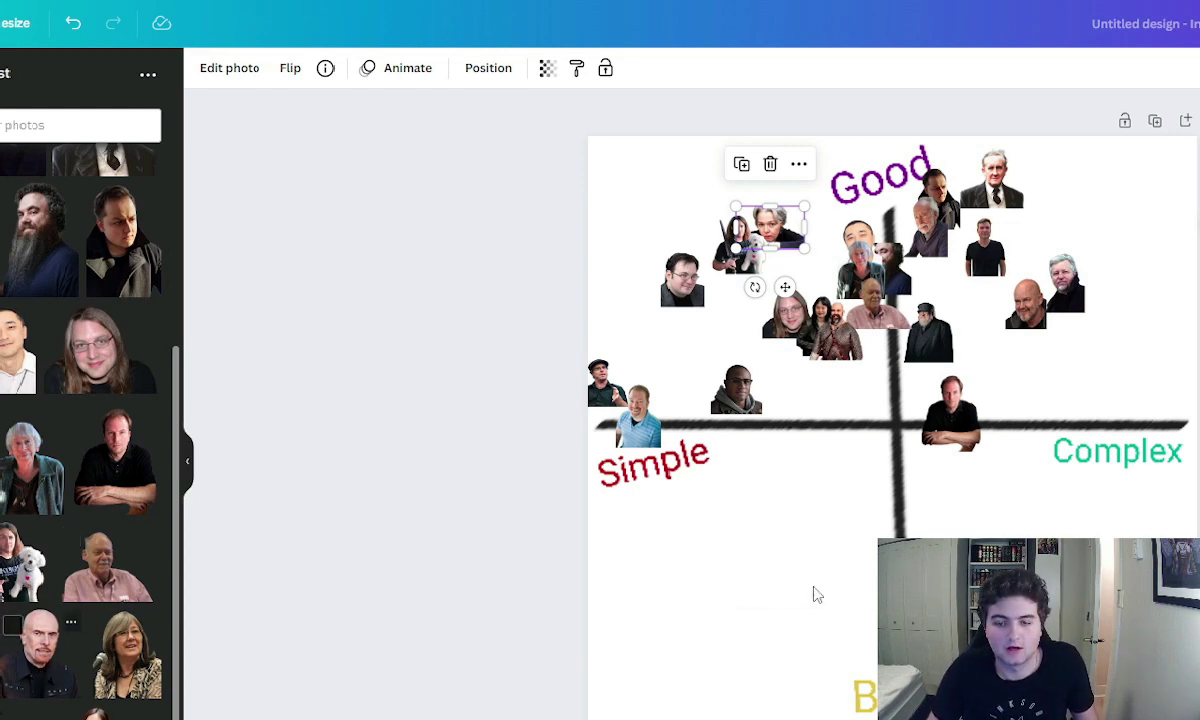
left_click_drag(1056, 604, 667, 537)
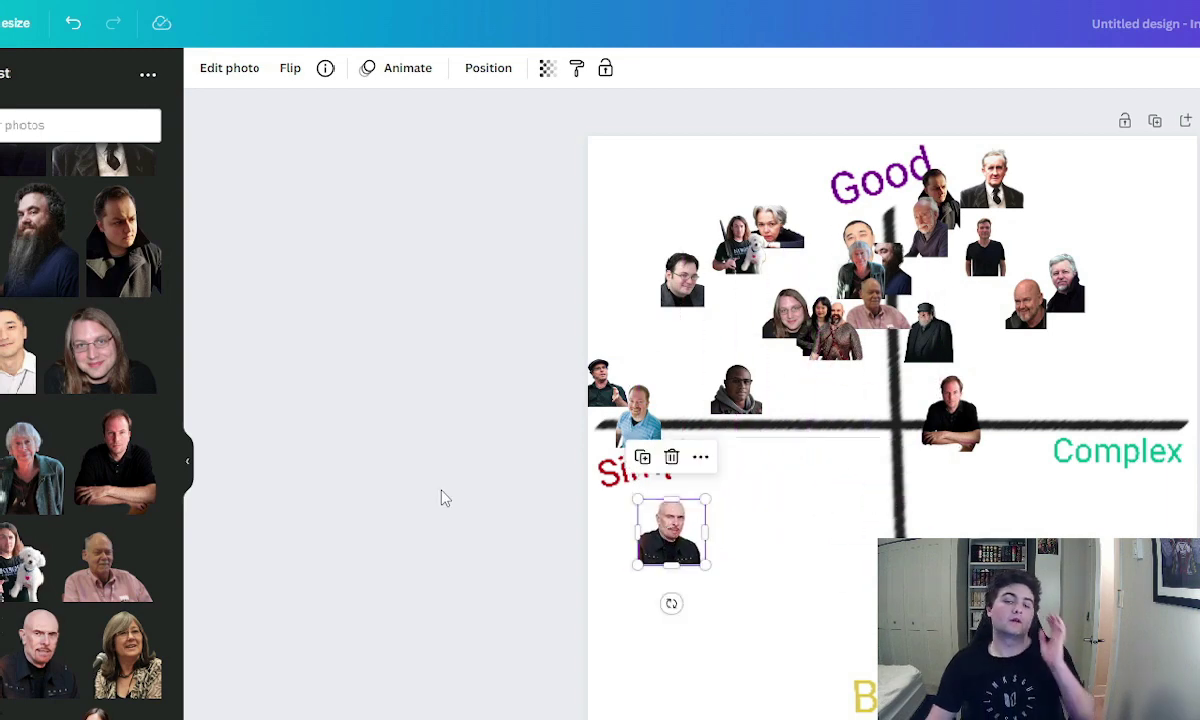
left_click(808, 574)
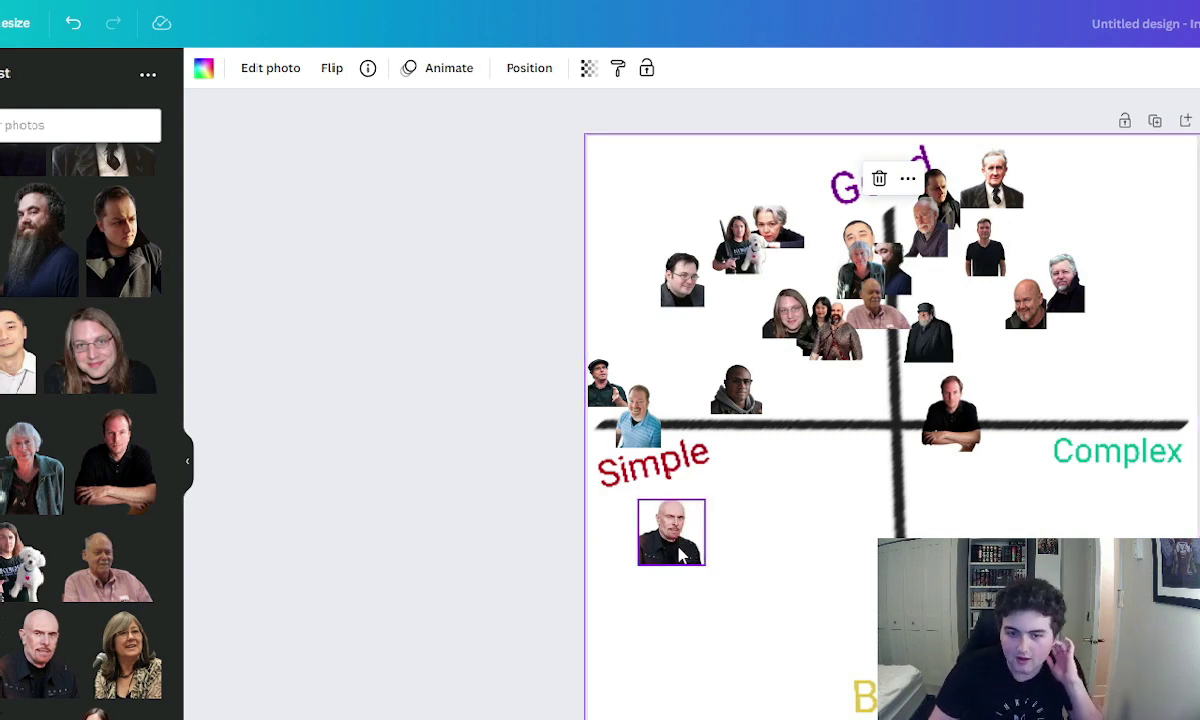
left_click_drag(679, 547, 723, 550)
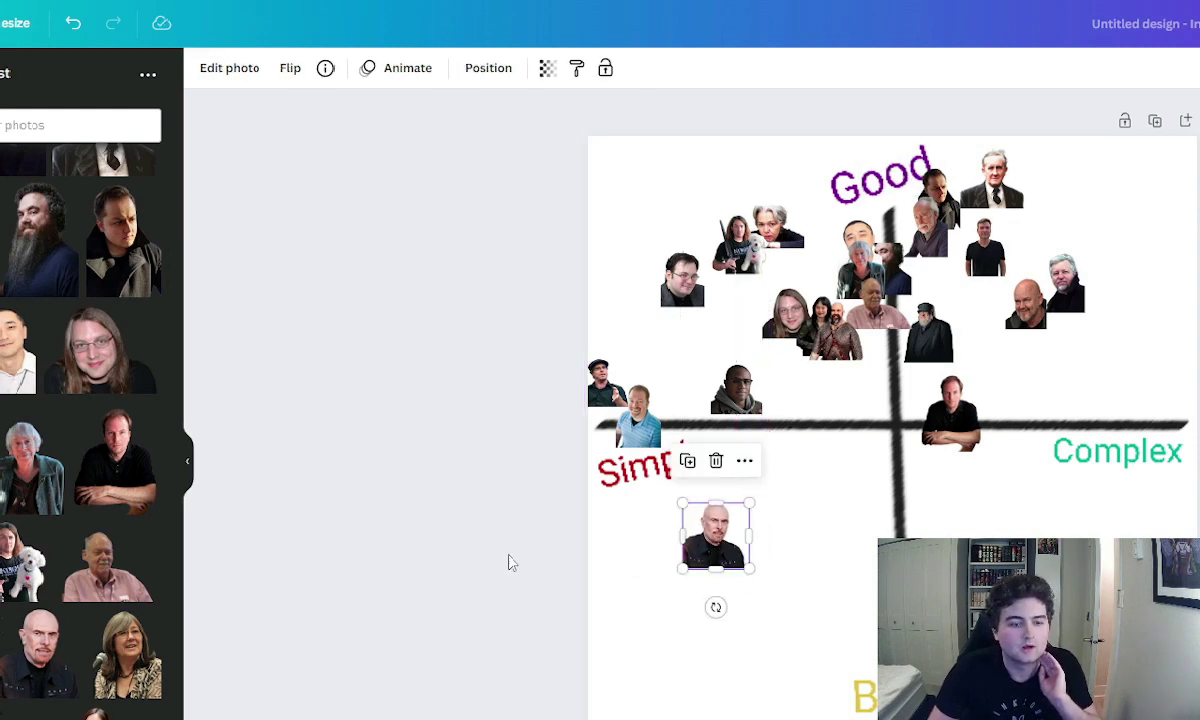
Add the blonde woman's photo, scale it down, and place it above the Good label, partly beyond the chart's upper edge
left_click(133, 665)
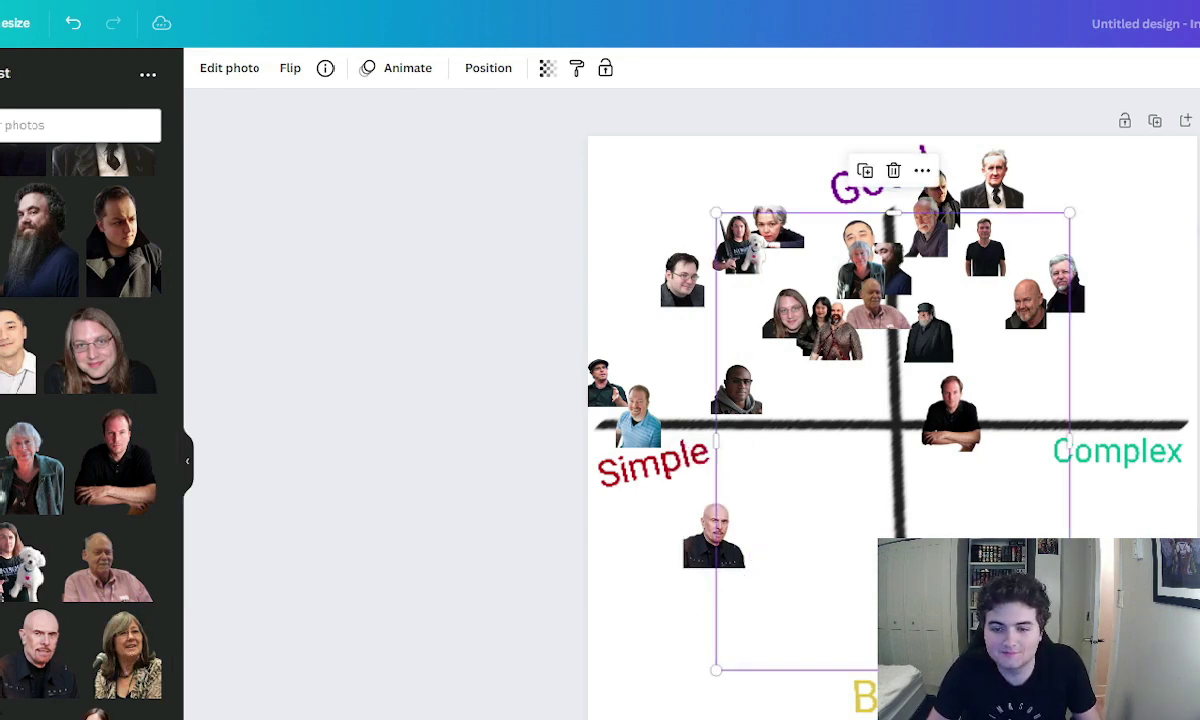
left_click_drag(1069, 670, 901, 140)
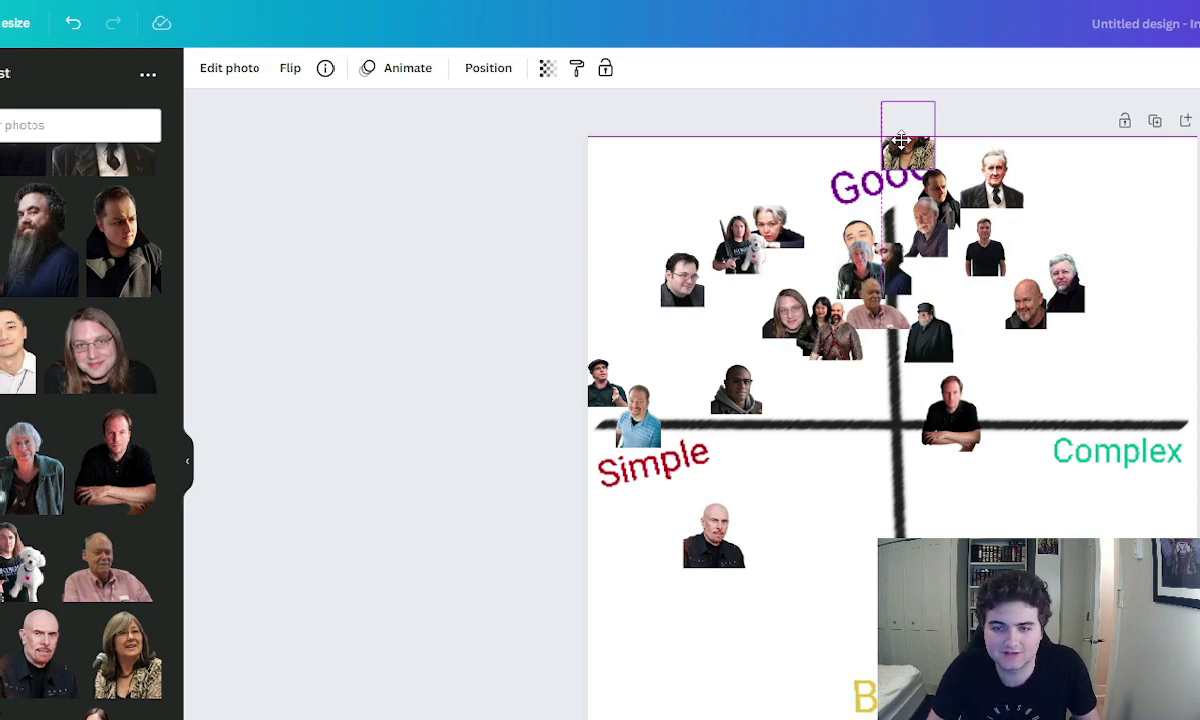
left_click_drag(901, 140, 901, 140)
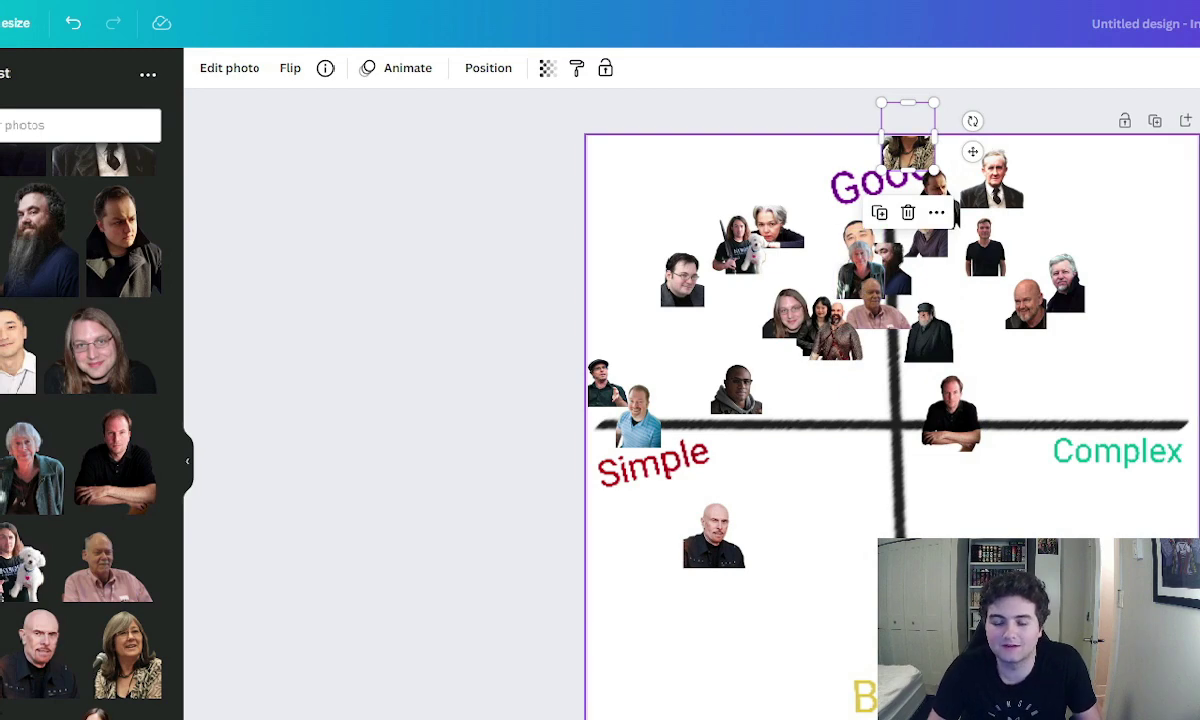
left_click(915, 228)
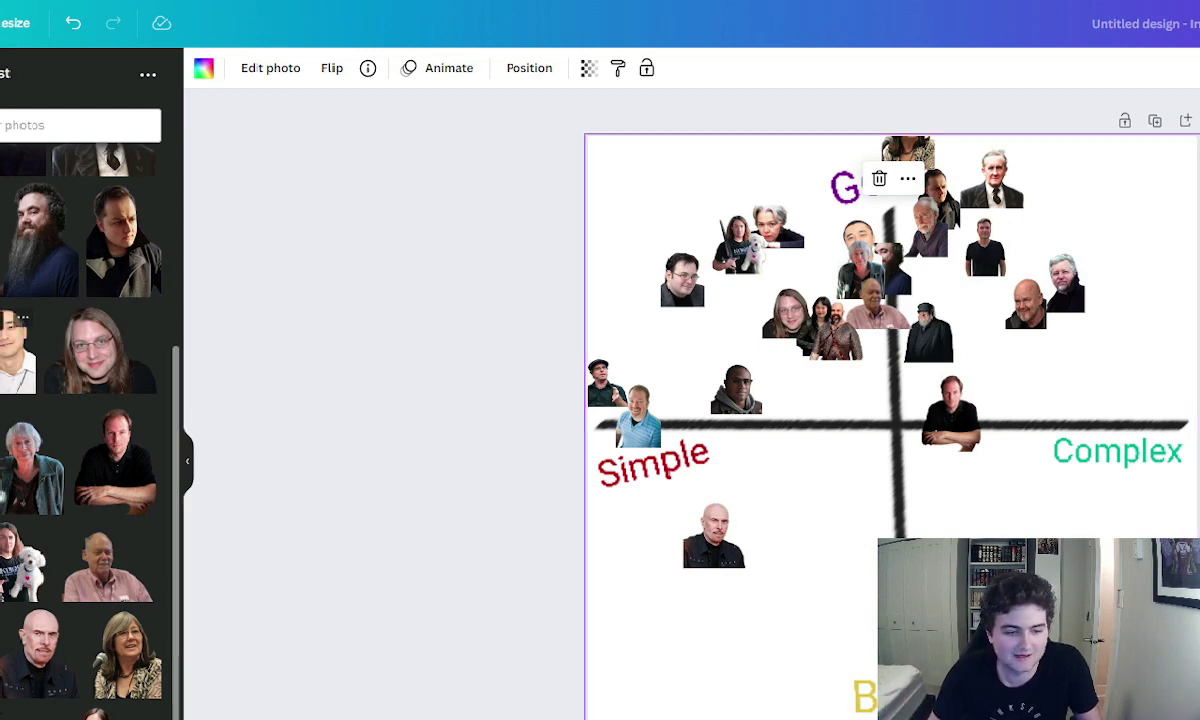
Add the photo of the man with glasses and a red shirt, scaled down, in the far Good and Complex corner
key("ctrl+v")
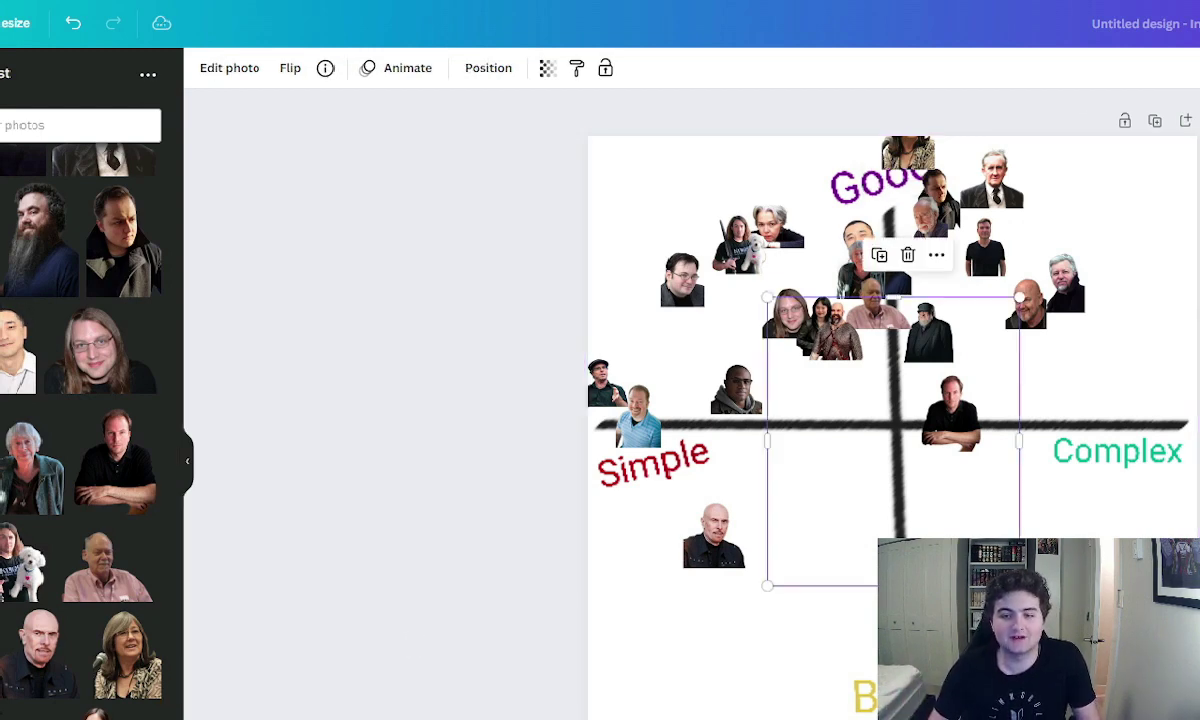
left_click_drag(930, 493, 850, 398)
left_click_drag(810, 347, 1040, 187)
left_click_drag(1091, 230, 1104, 205)
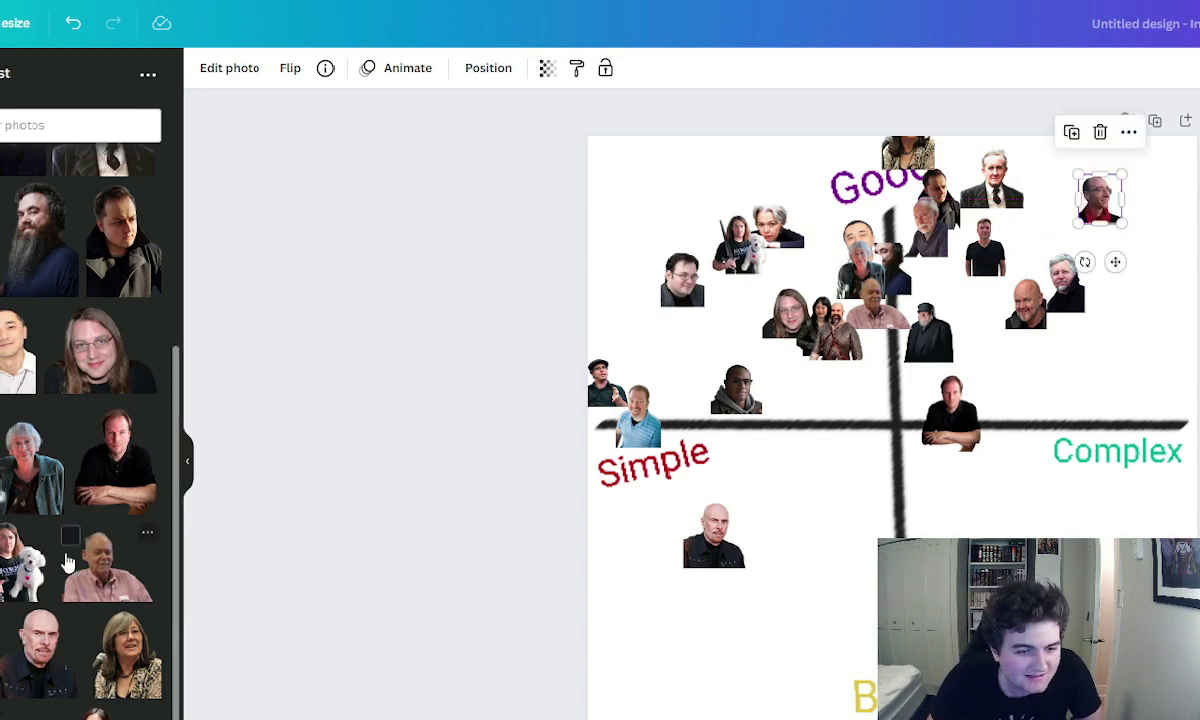
Add the man in the wide-brimmed hat, scaled down, on the upper vertical axis, and shift the black-capped man's photo slightly up and right
scroll(62, 570, "up", 5)
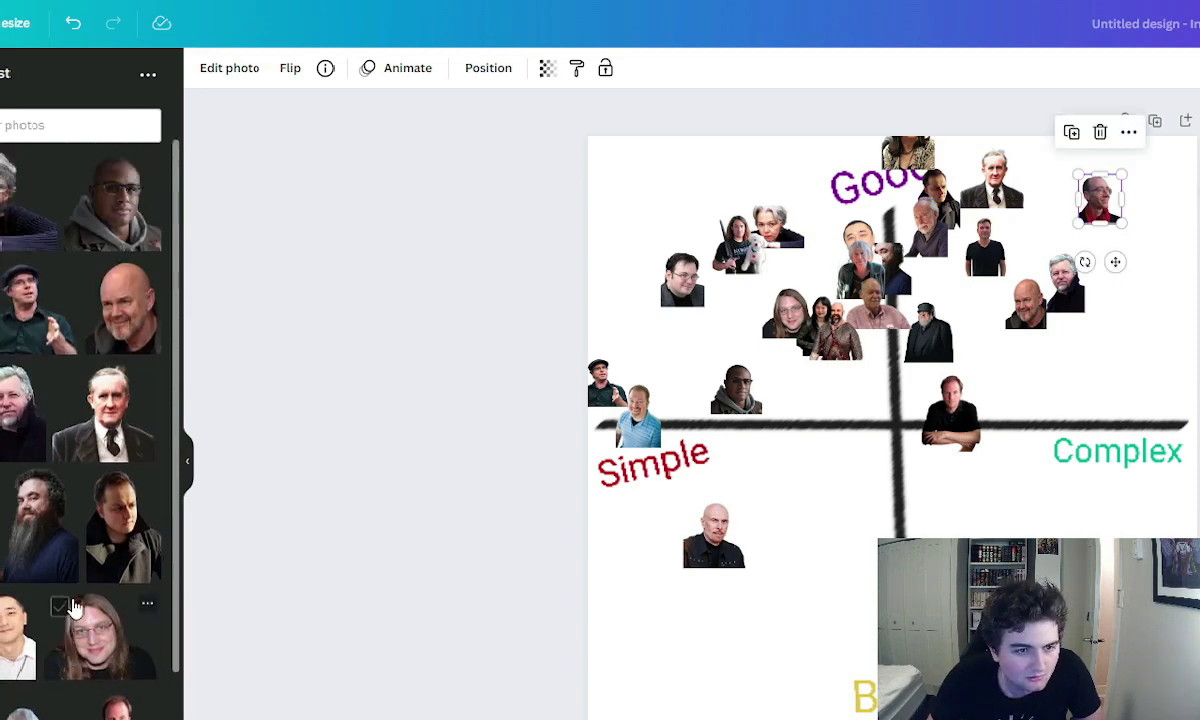
scroll(72, 607, "down", 5)
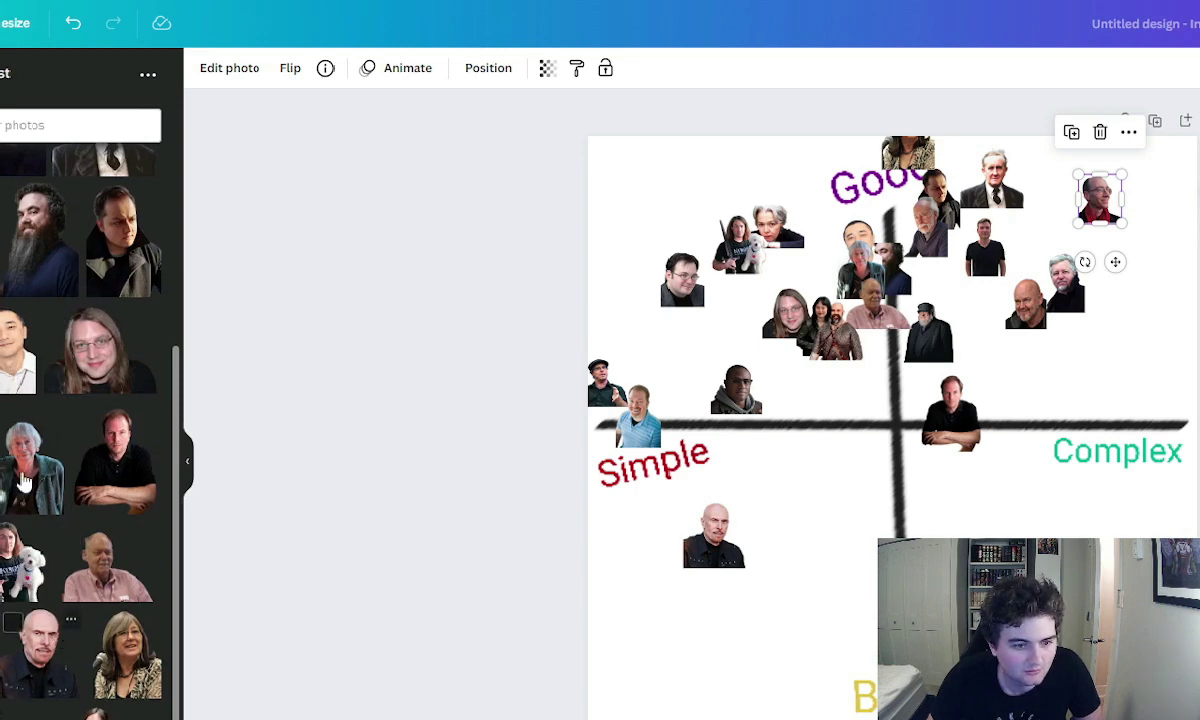
left_click(2, 335)
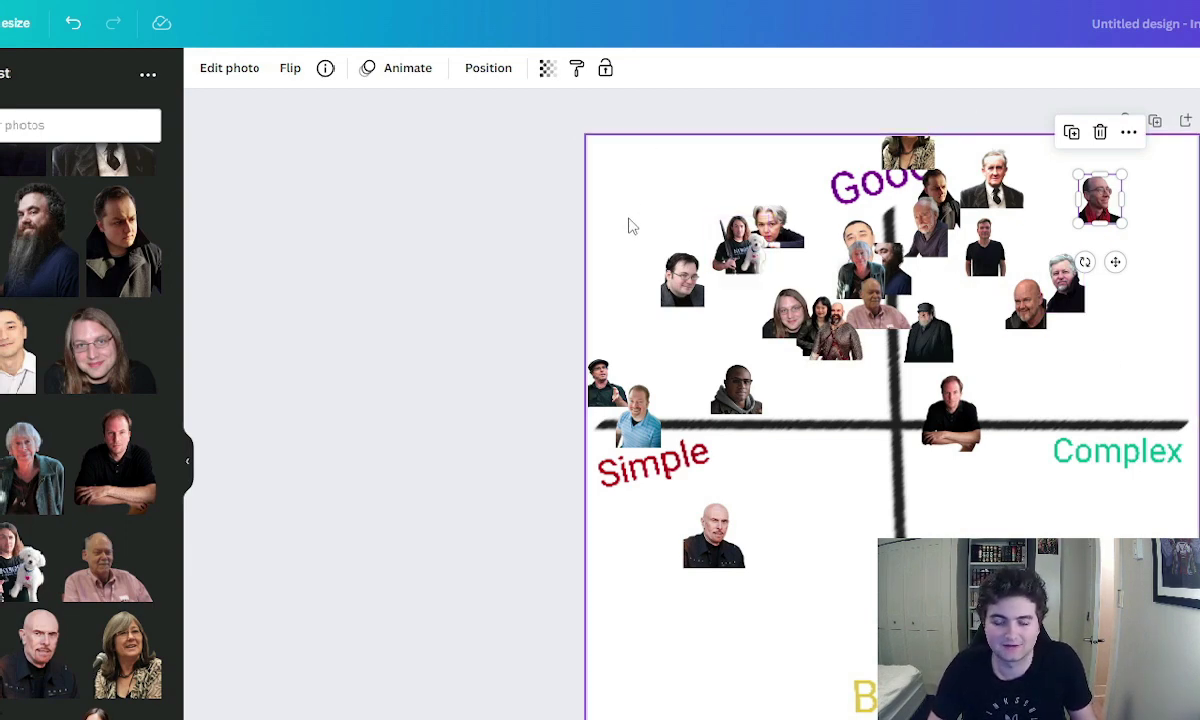
left_click(885, 228)
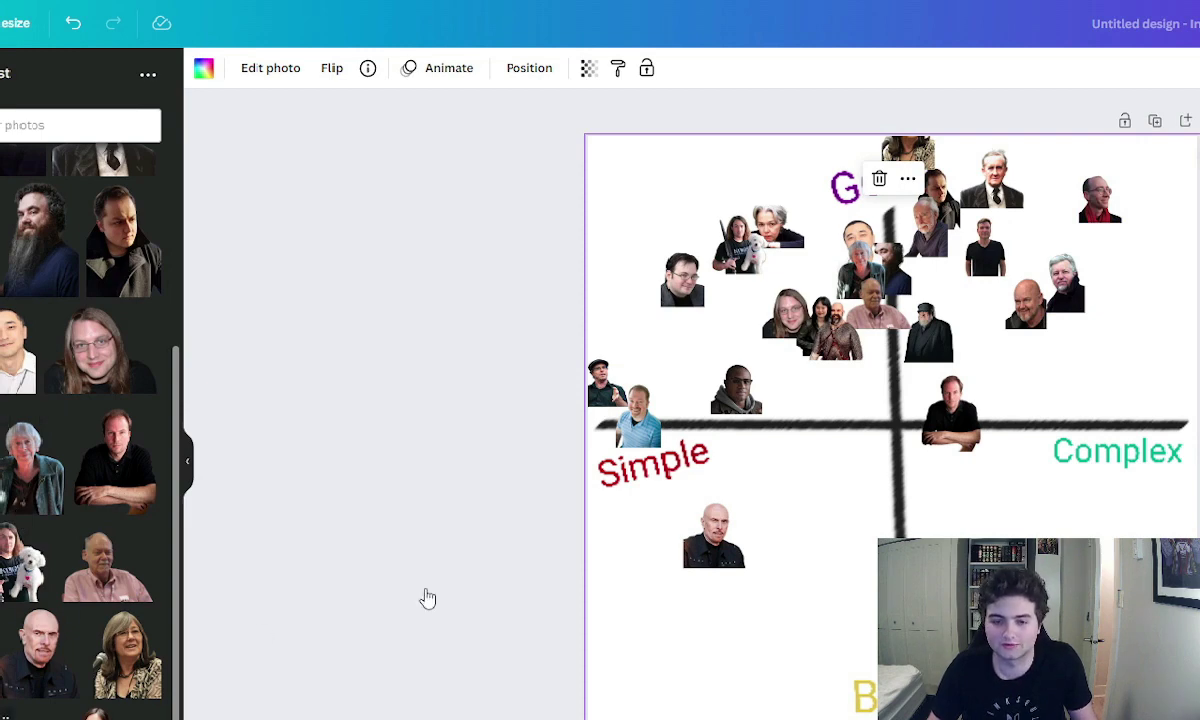
key("ctrl+v")
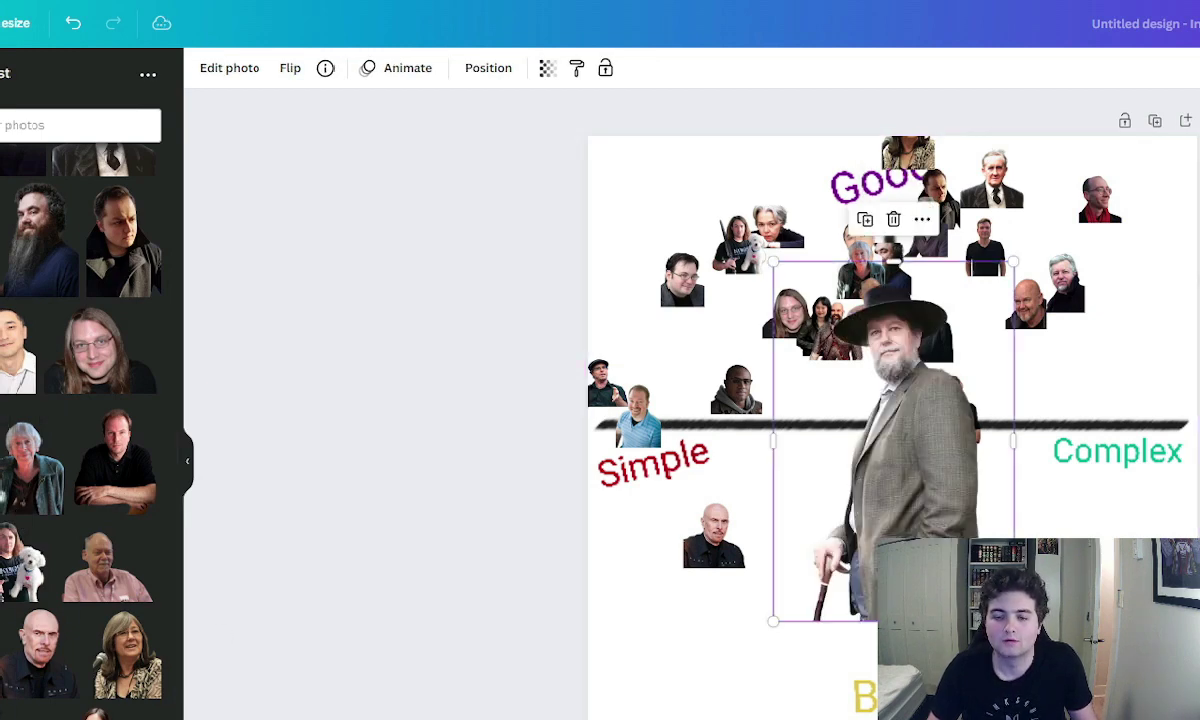
left_click_drag(1013, 621, 901, 305)
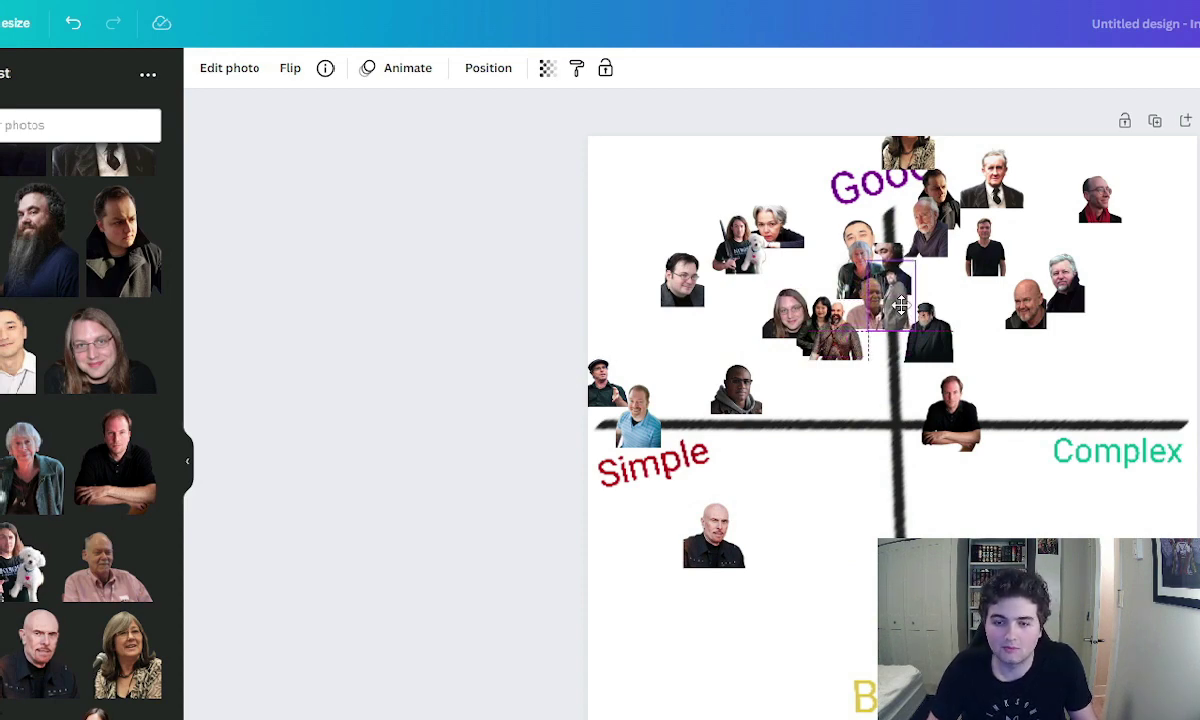
left_click_drag(901, 305, 901, 342)
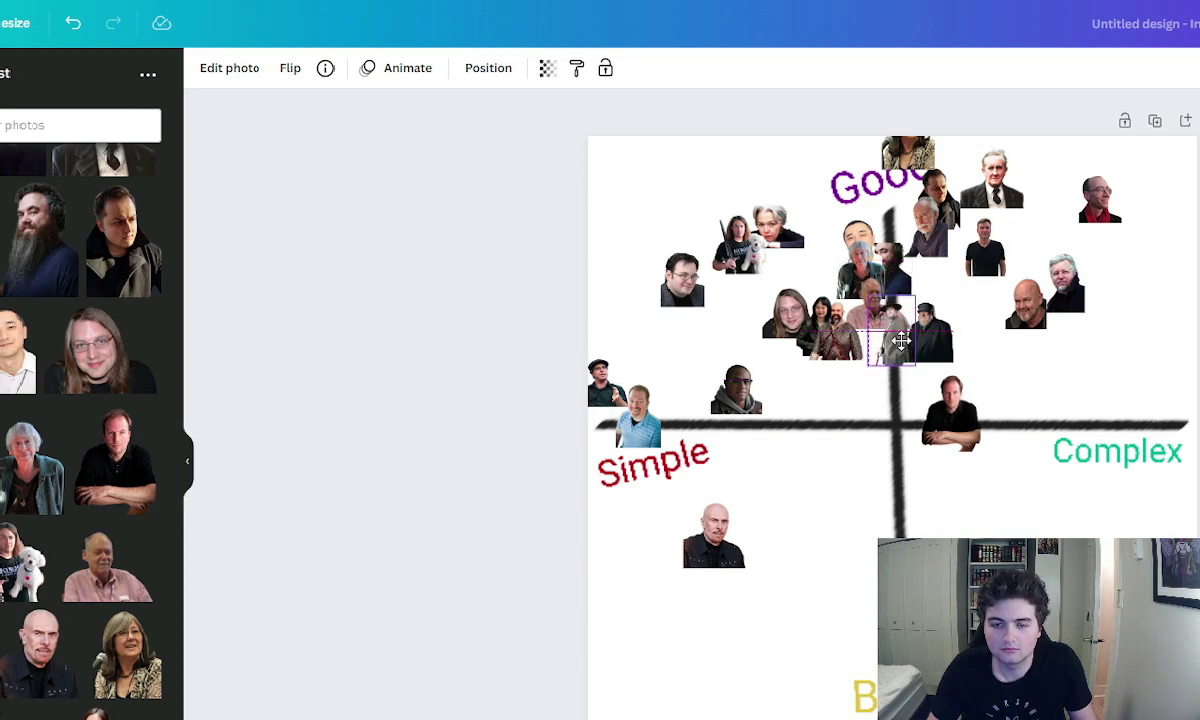
left_click_drag(901, 342, 940, 306)
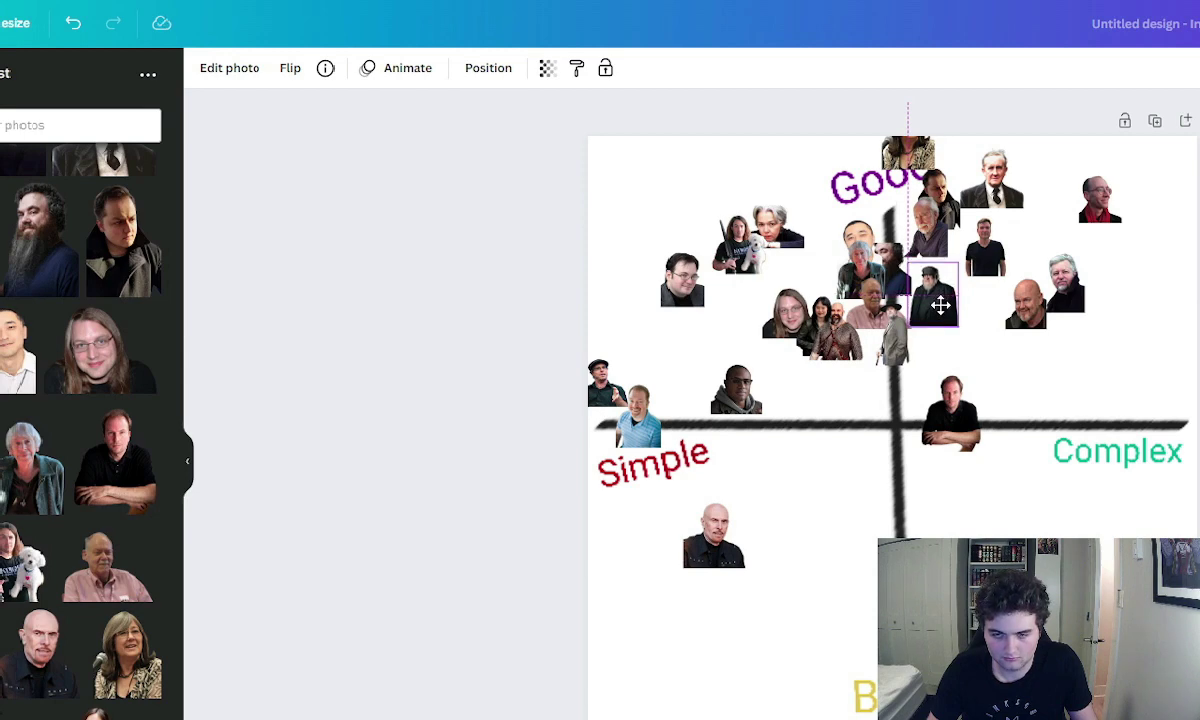
left_click_drag(940, 305, 941, 320)
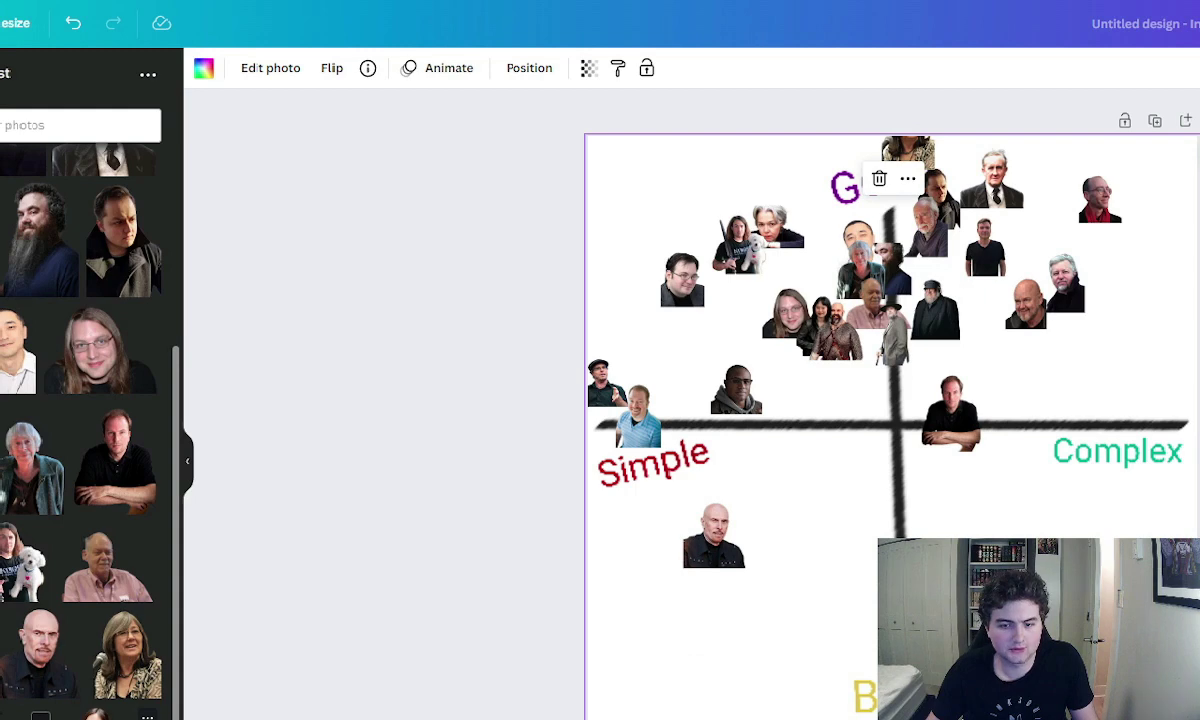
Add two scaled-down photos: the woman in the red turtleneck above Simple, and the woman with dreadlocks just right of the upper vertical axis
key("ctrl+v")
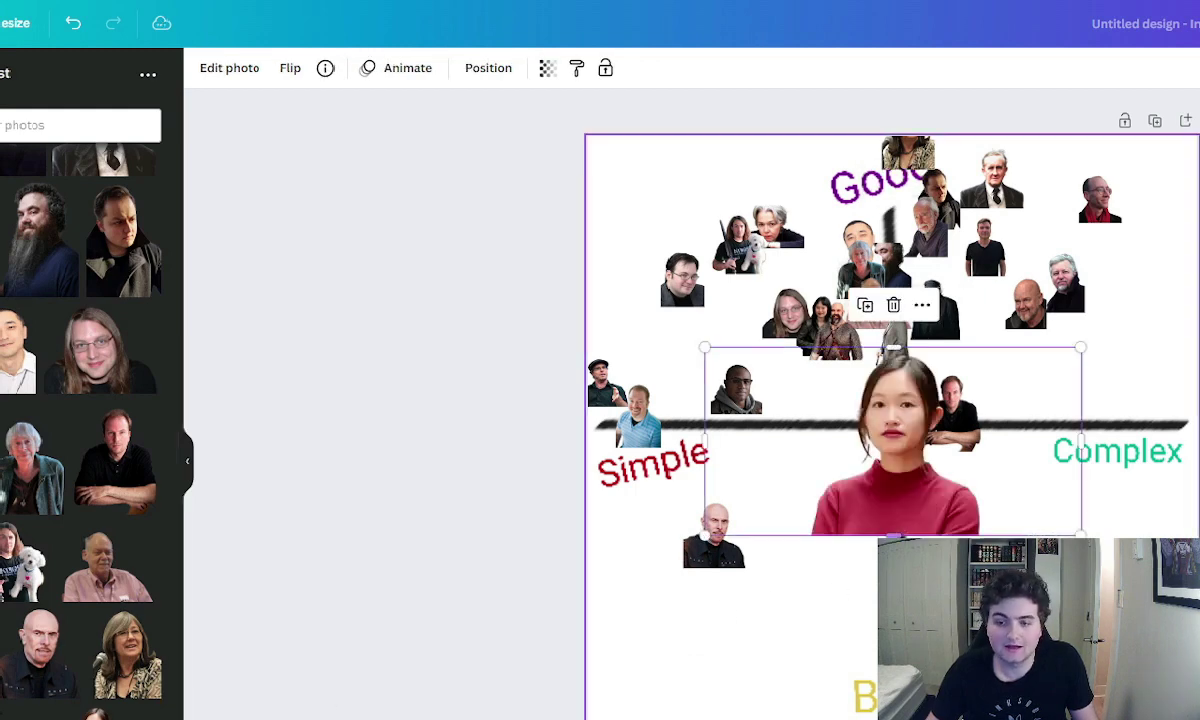
left_click_drag(1081, 535, 686, 356)
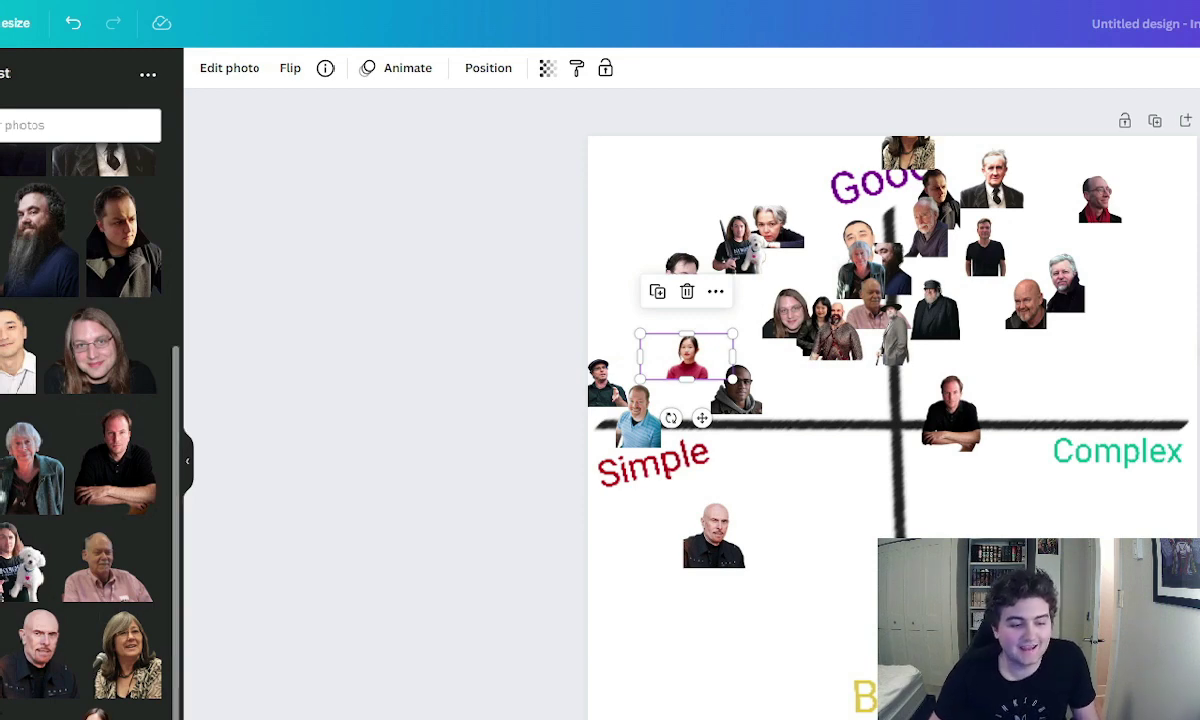
key("ctrl+v")
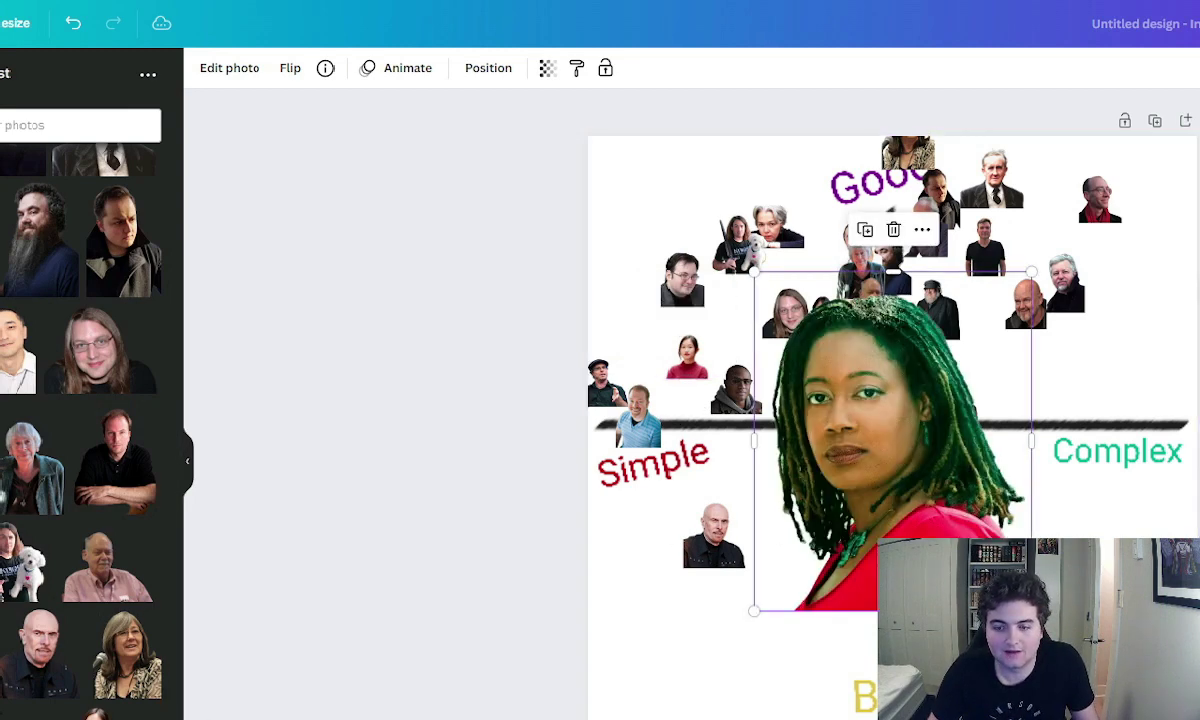
left_click_drag(868, 488, 930, 272)
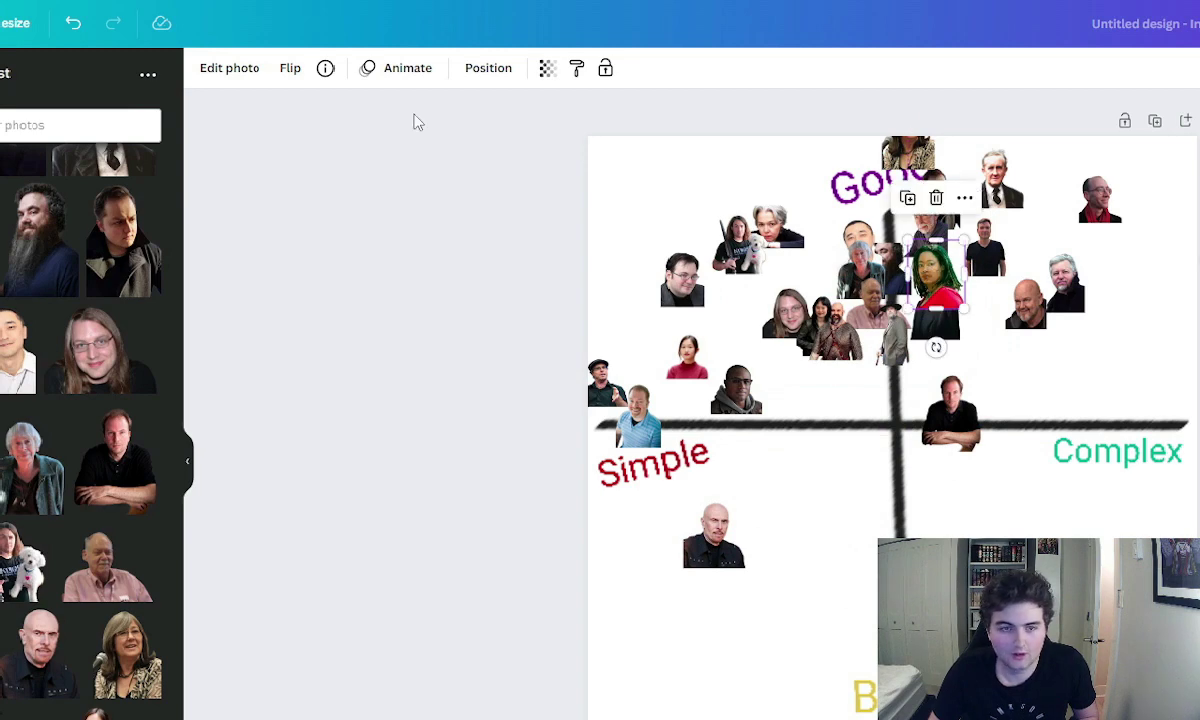
Send the photo of the woman with dreadlocks backward twice in the layer order and deselect it
left_click(484, 70)
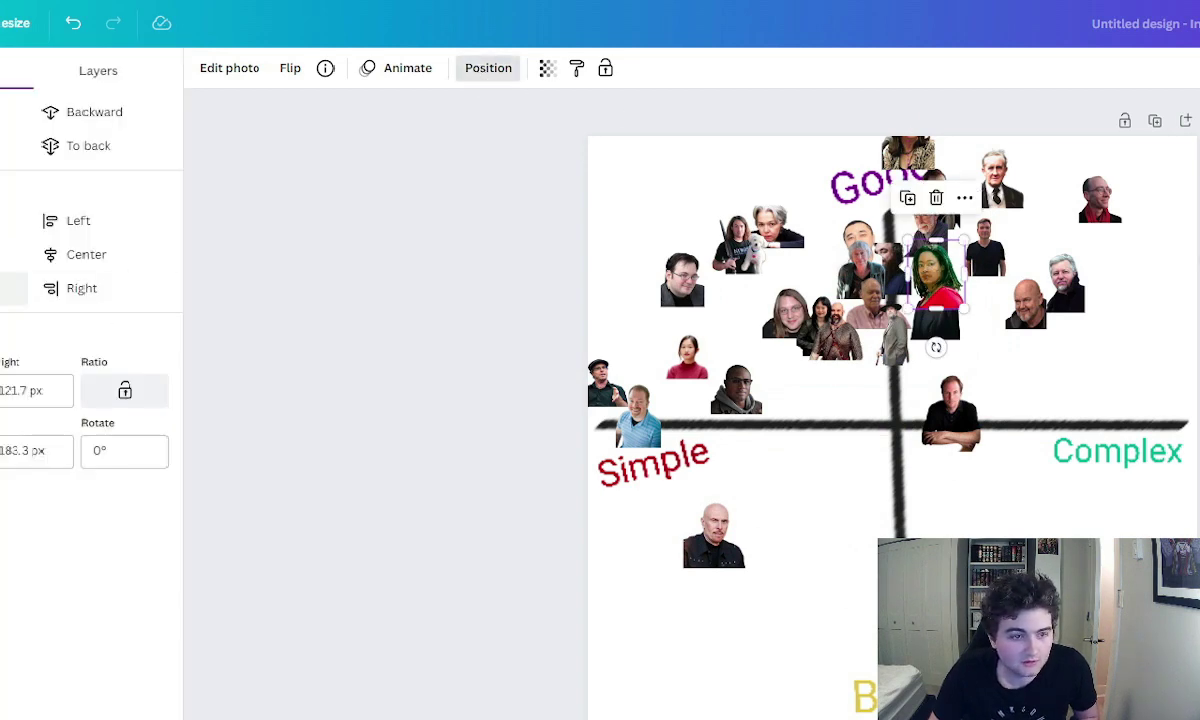
left_click(94, 116)
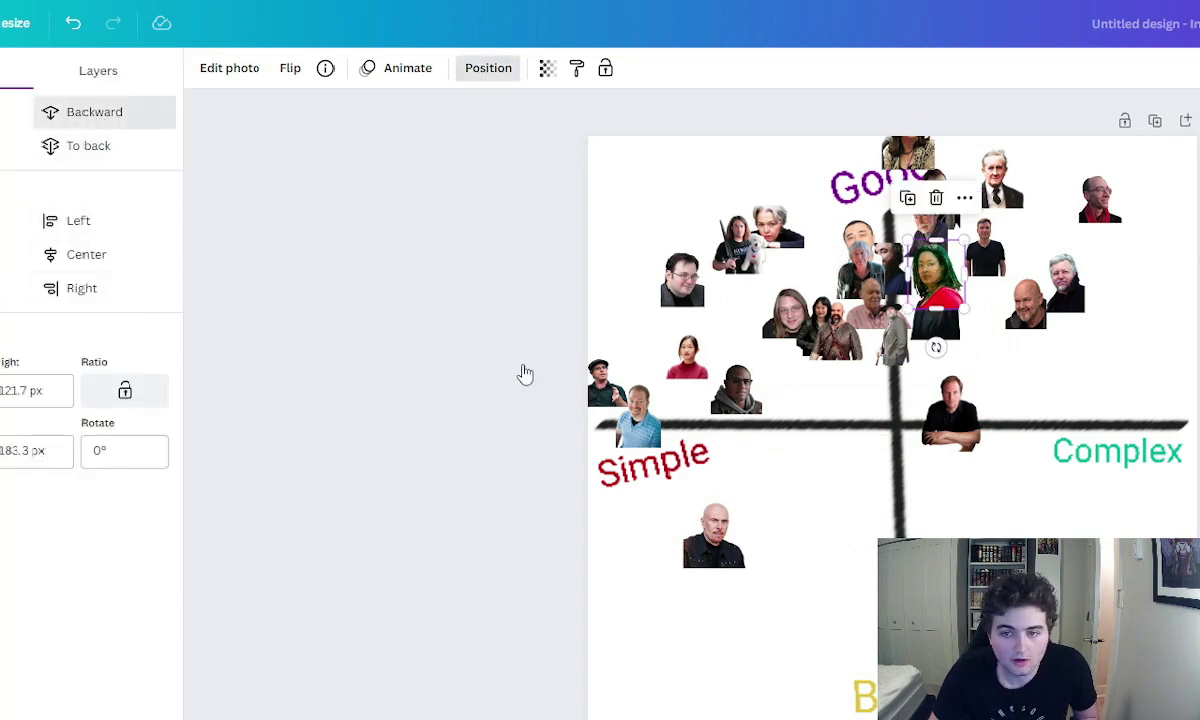
left_click(963, 306)
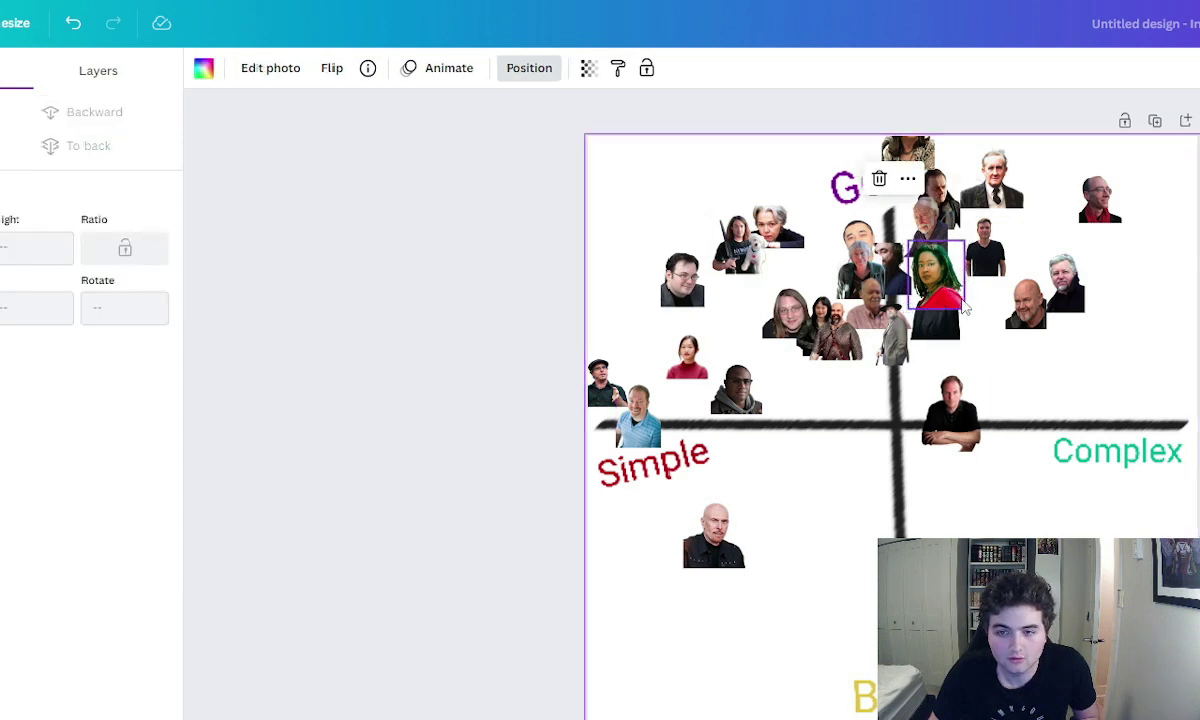
left_click(938, 287)
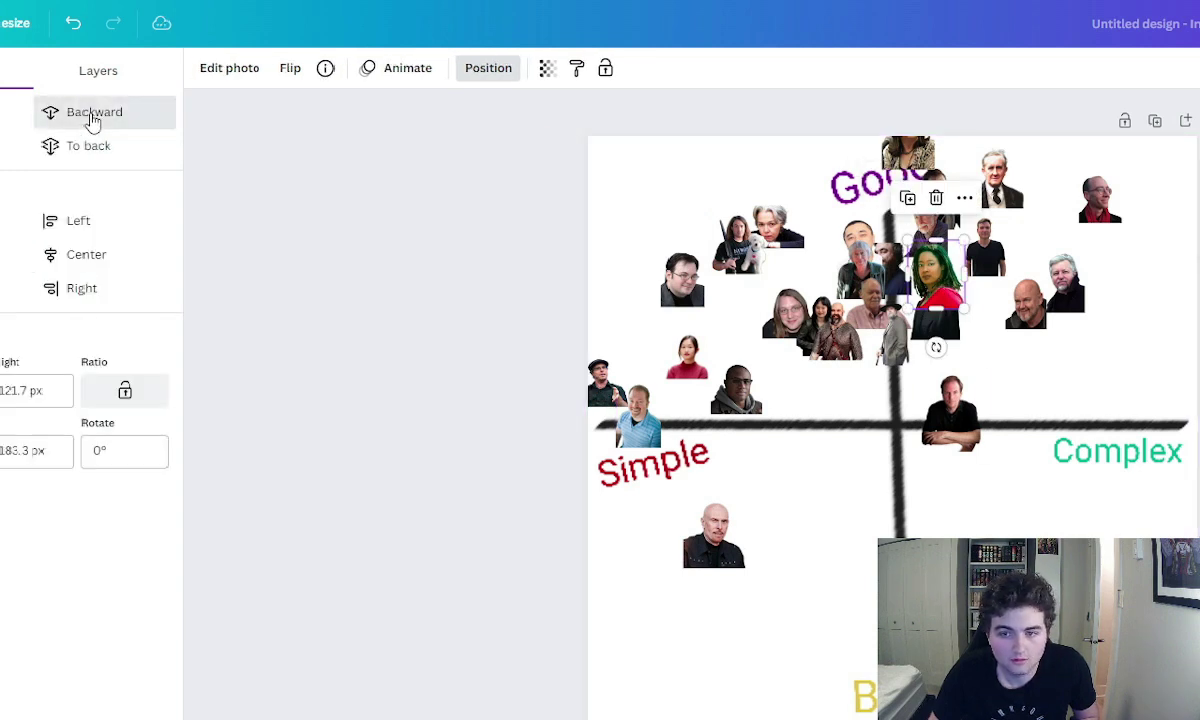
left_click(100, 118)
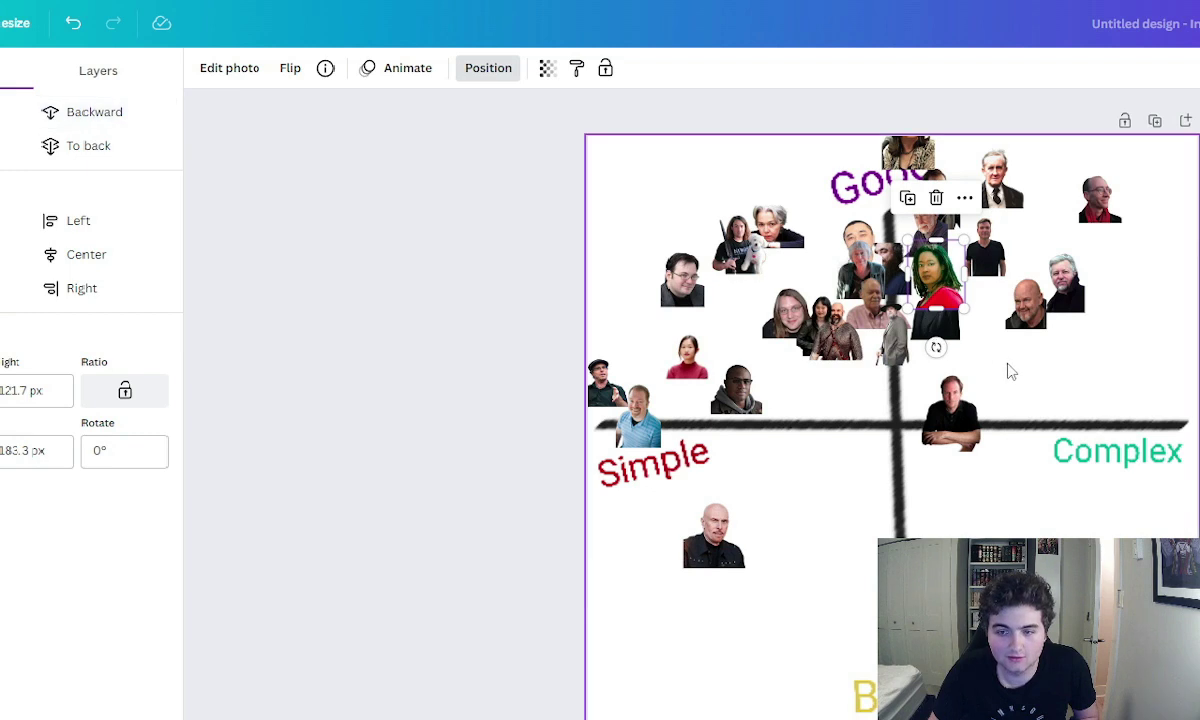
left_click(1031, 383)
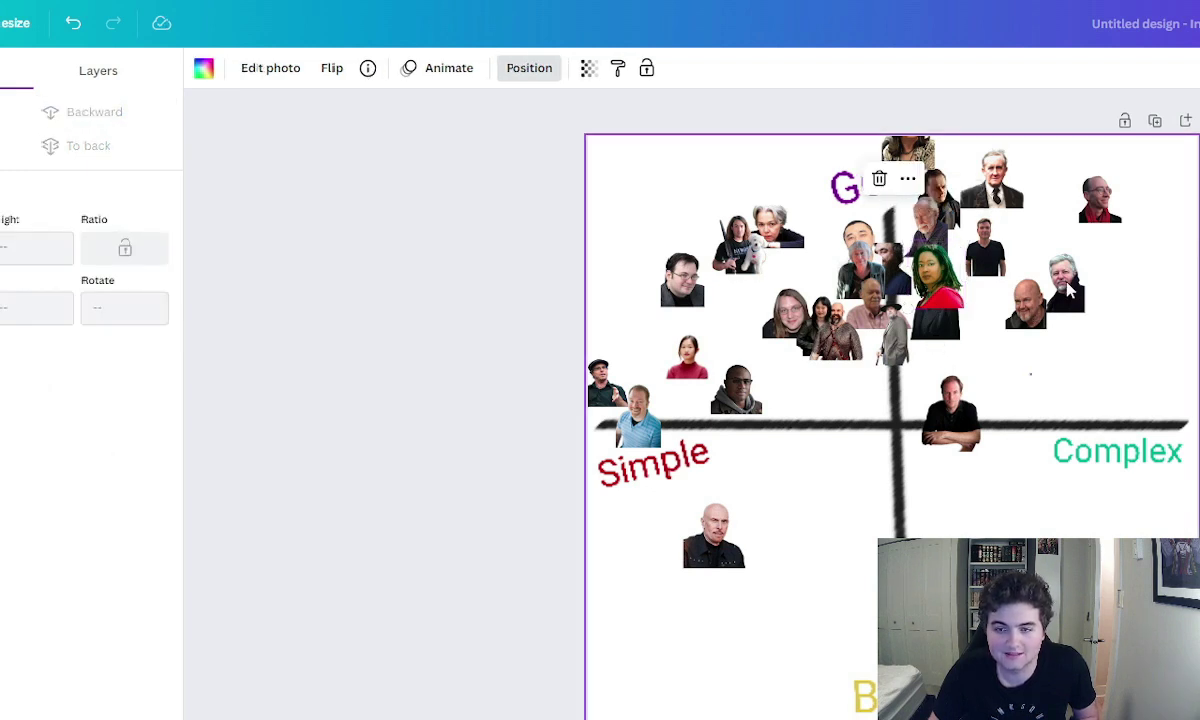
left_click(1068, 290)
left_click(957, 366)
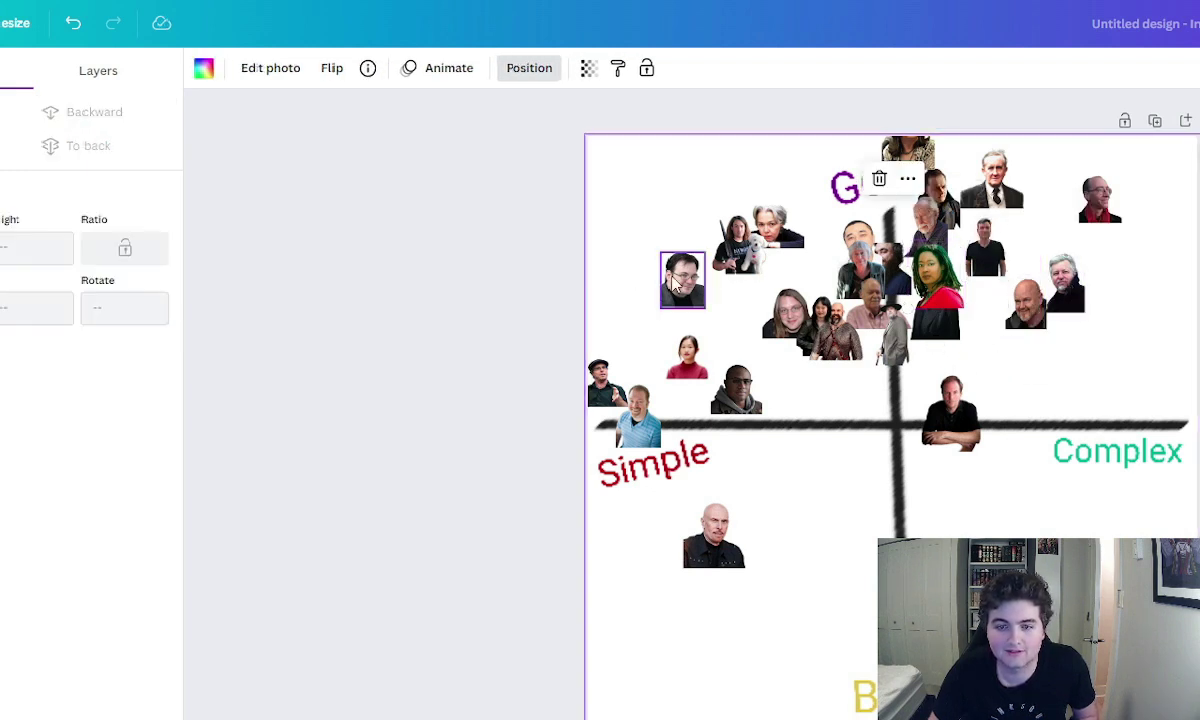
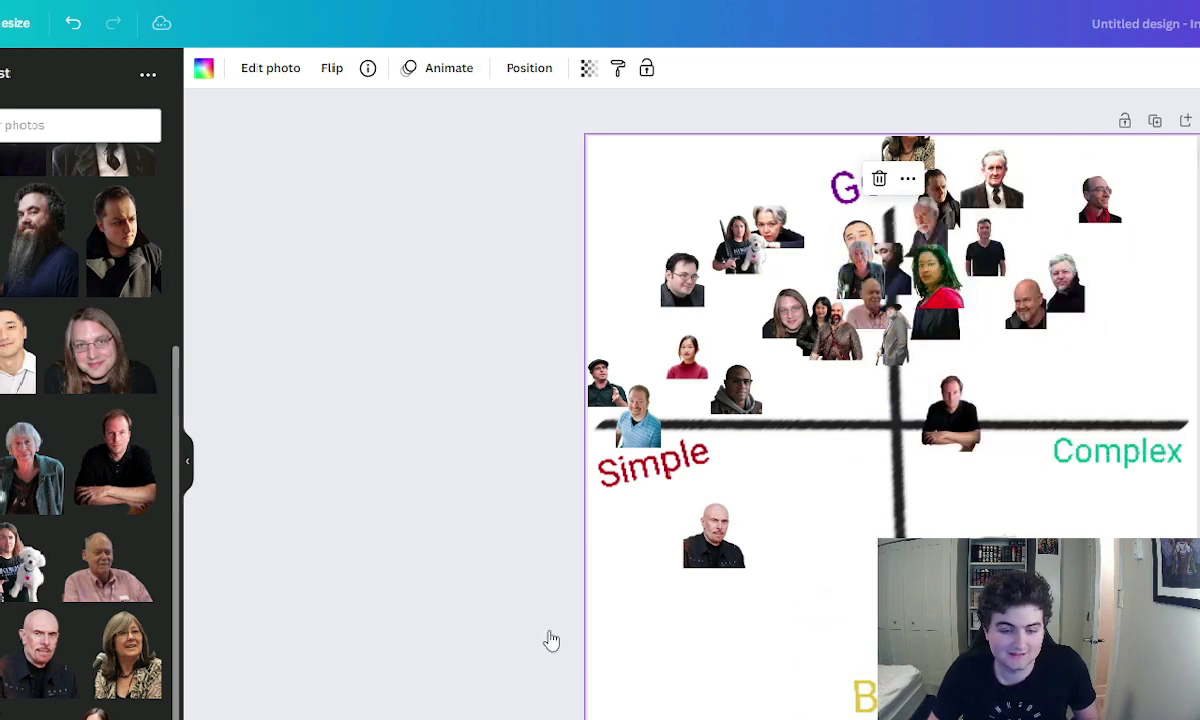
Add the photo of the dark-haired man in a blue sweater, scaled down, above Complex at the page's upper edge, and shift the blonde woman's photo slightly toward Simple
left_click(975, 620)
left_click_drag(975, 620, 879, 457)
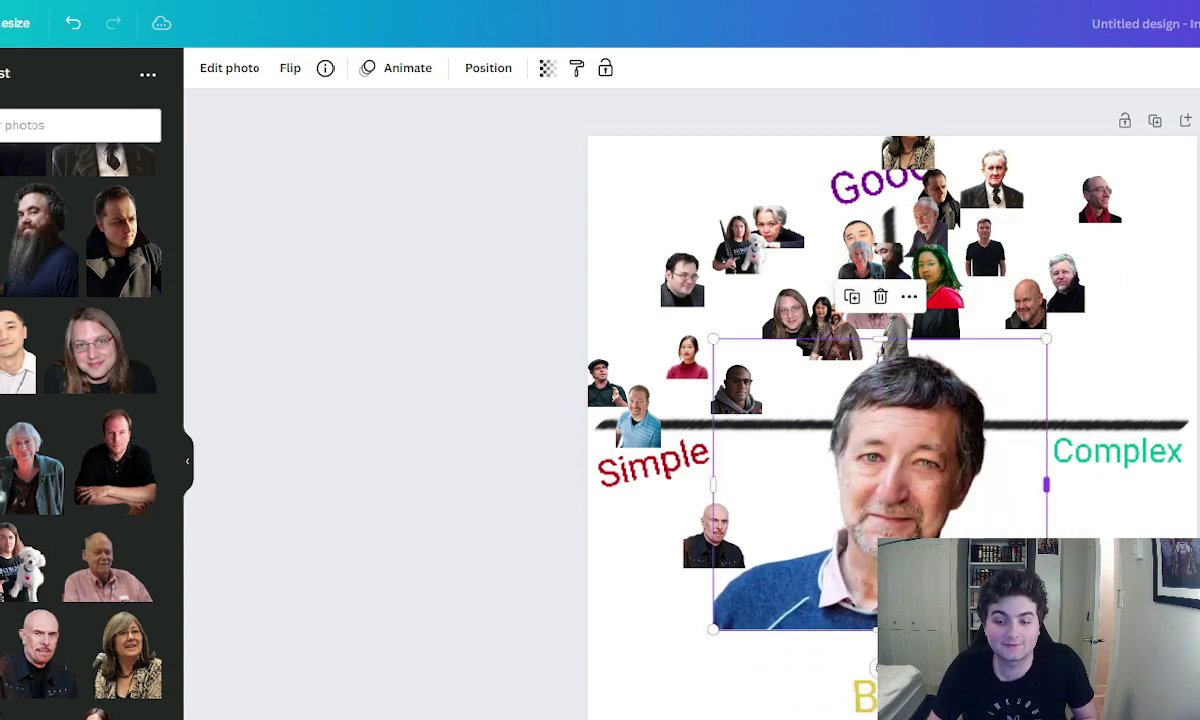
left_click_drag(1046, 630, 1051, 118)
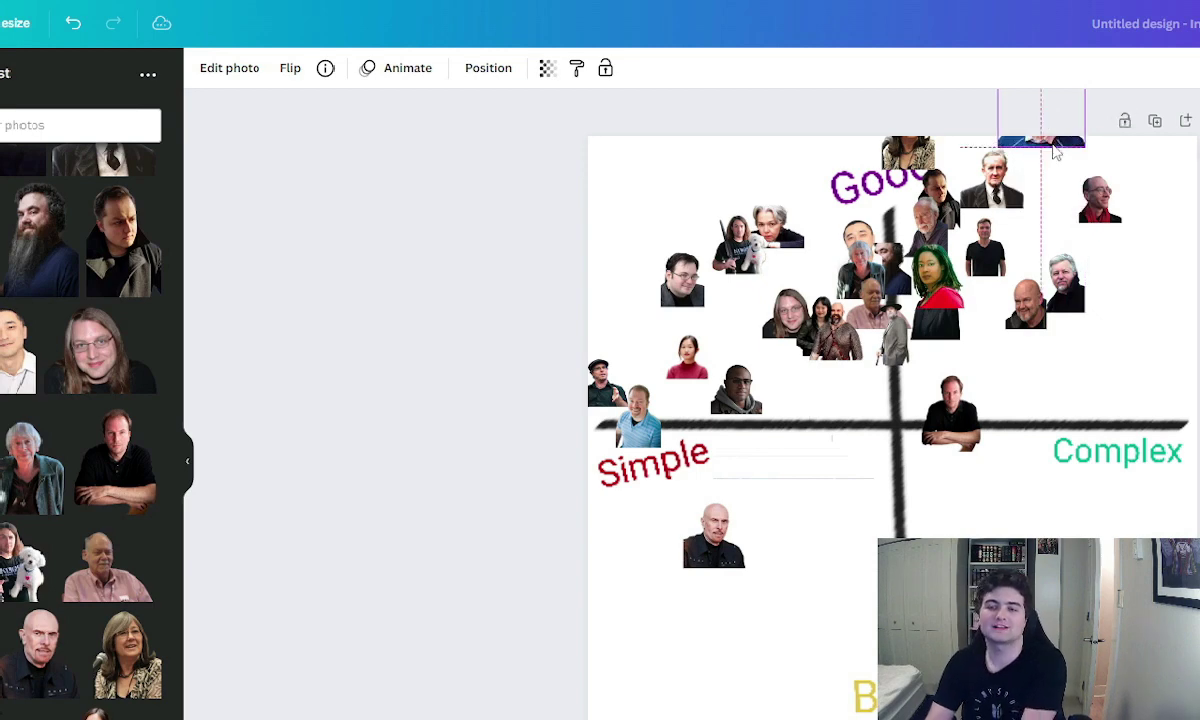
left_click(1020, 145)
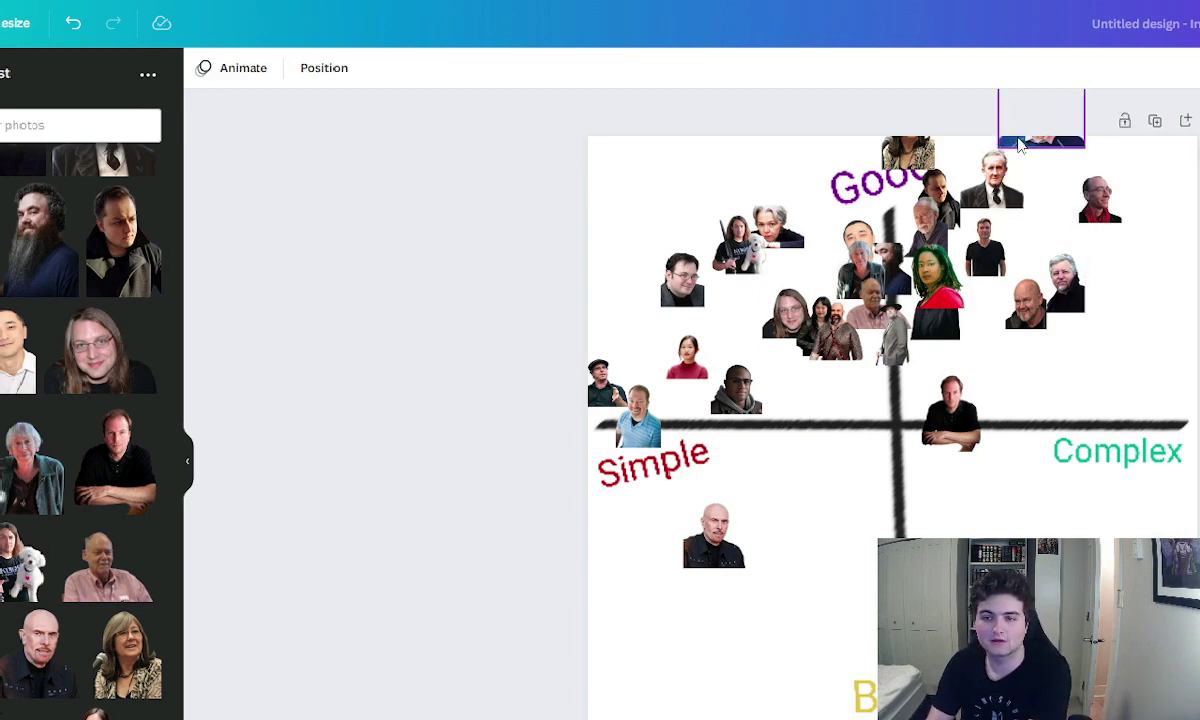
left_click_drag(1020, 137, 1113, 153)
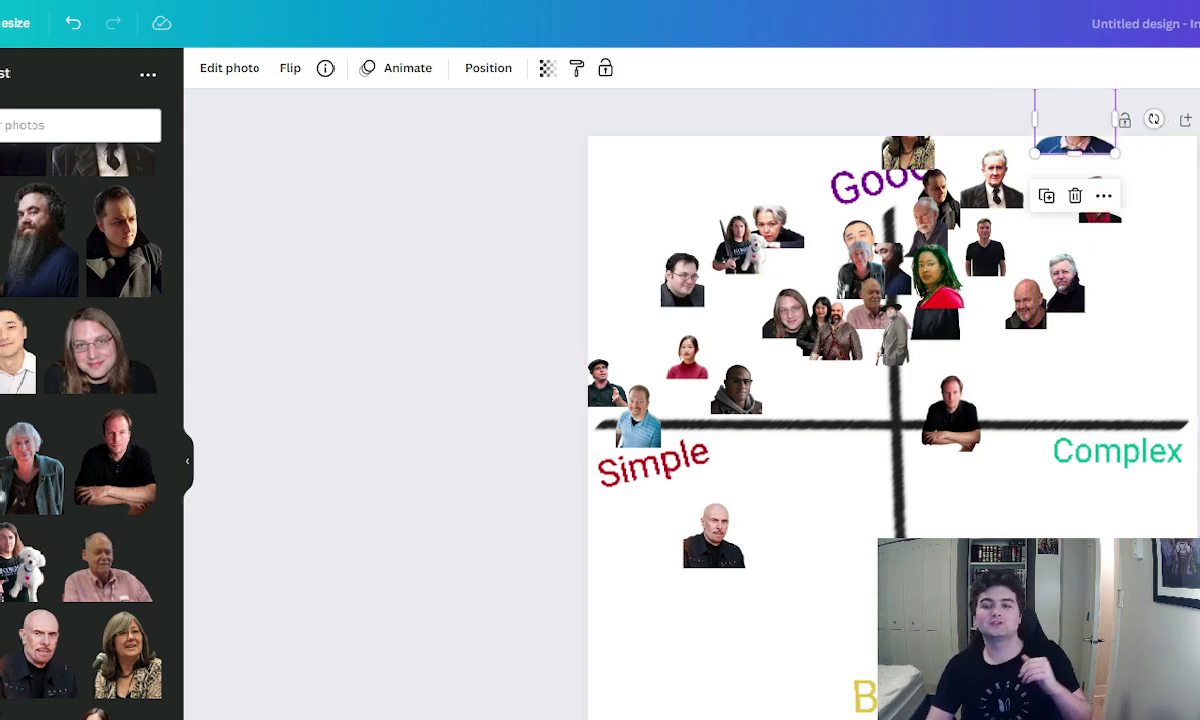
key("Escape")
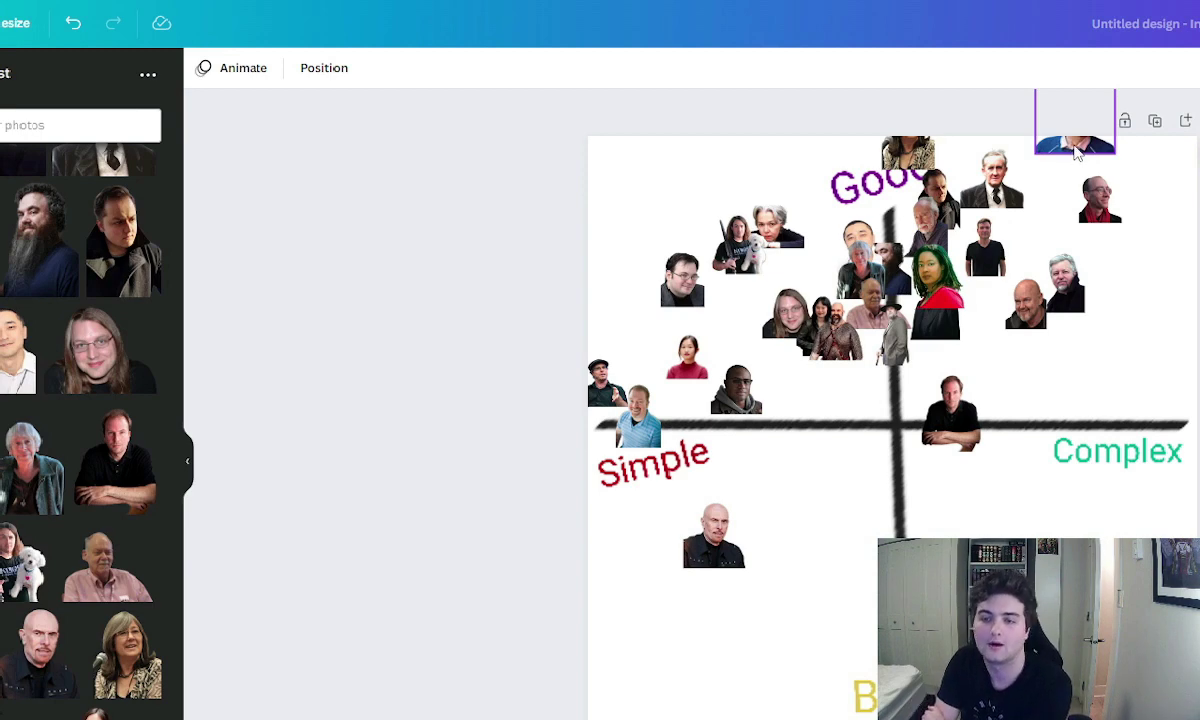
left_click_drag(1075, 152, 1049, 141)
mouse_move(908, 150)
left_mouse_down()
mouse_move(918, 178)
mouse_move(918, 139)
left_mouse_up()
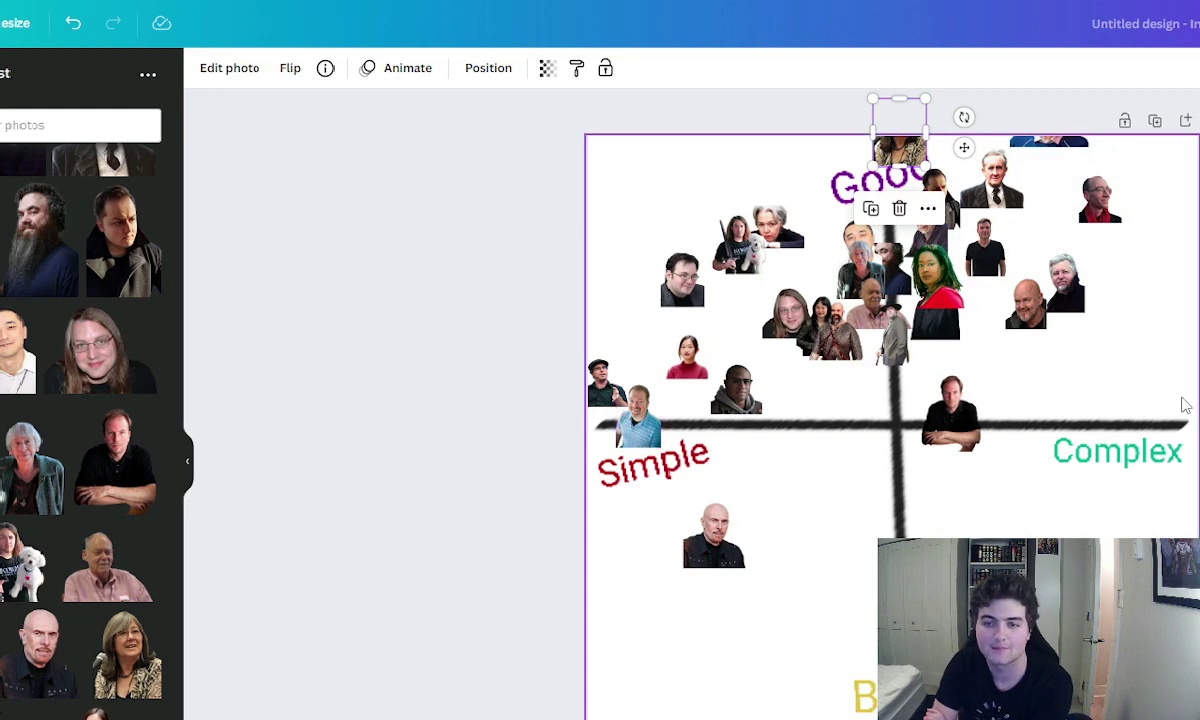
left_click(397, 594)
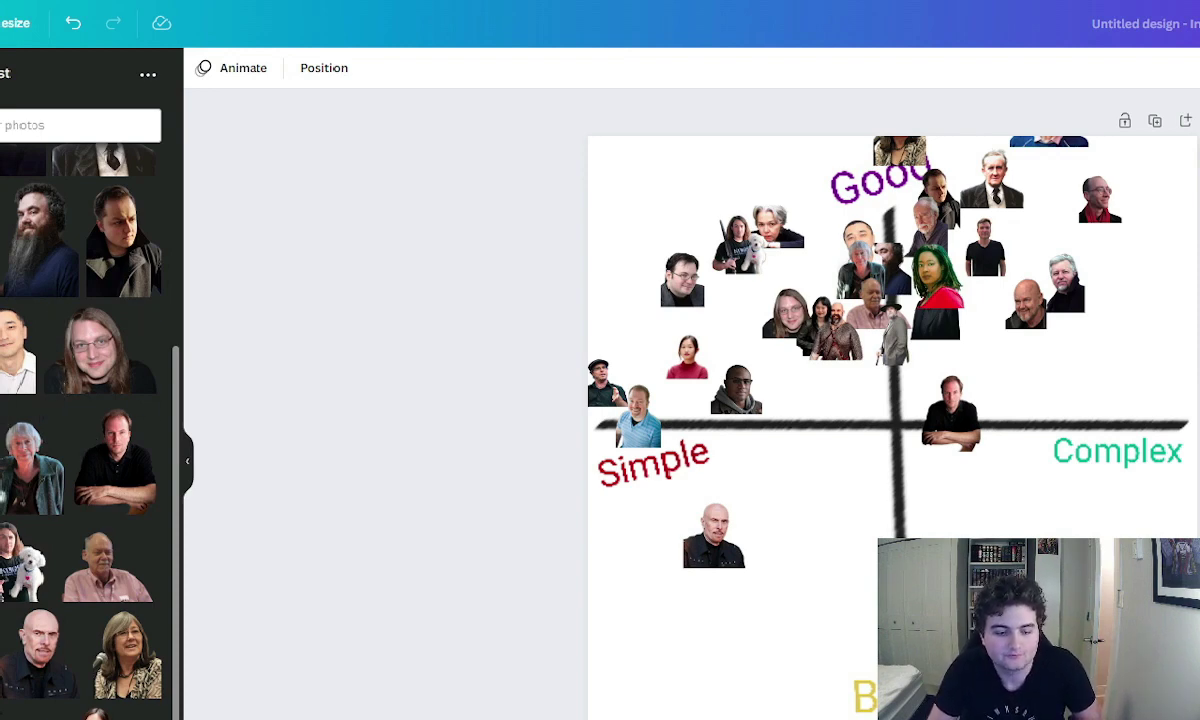
Add the photo of the bald man in glasses and a grey T-shirt, scaled down, in the Good and Complex quadrant beside the other bald man
left_click(100, 560)
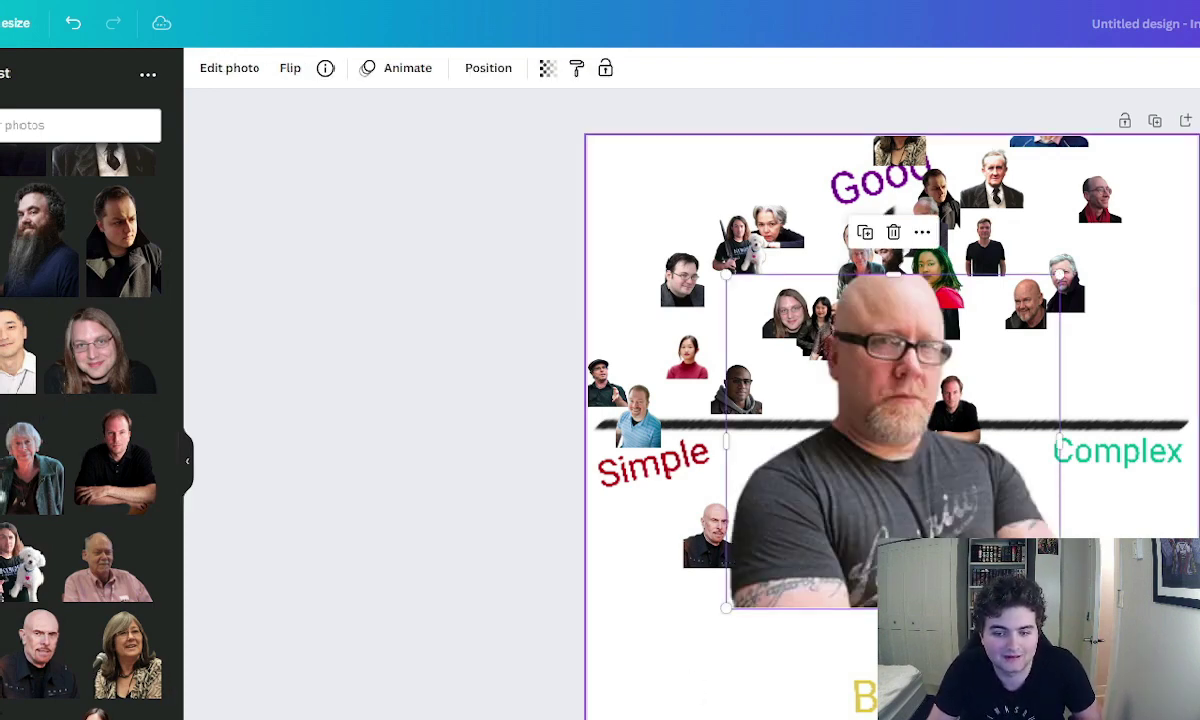
left_click_drag(1058, 607, 759, 314)
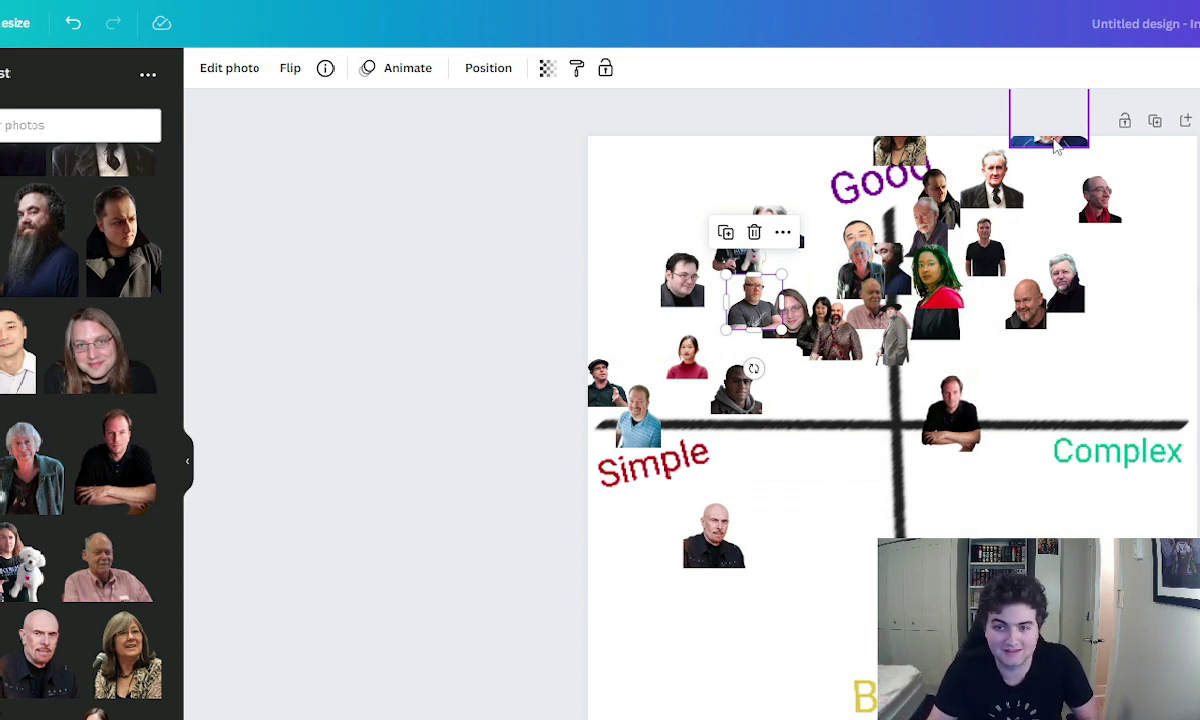
left_click(1057, 145)
key("Tab")
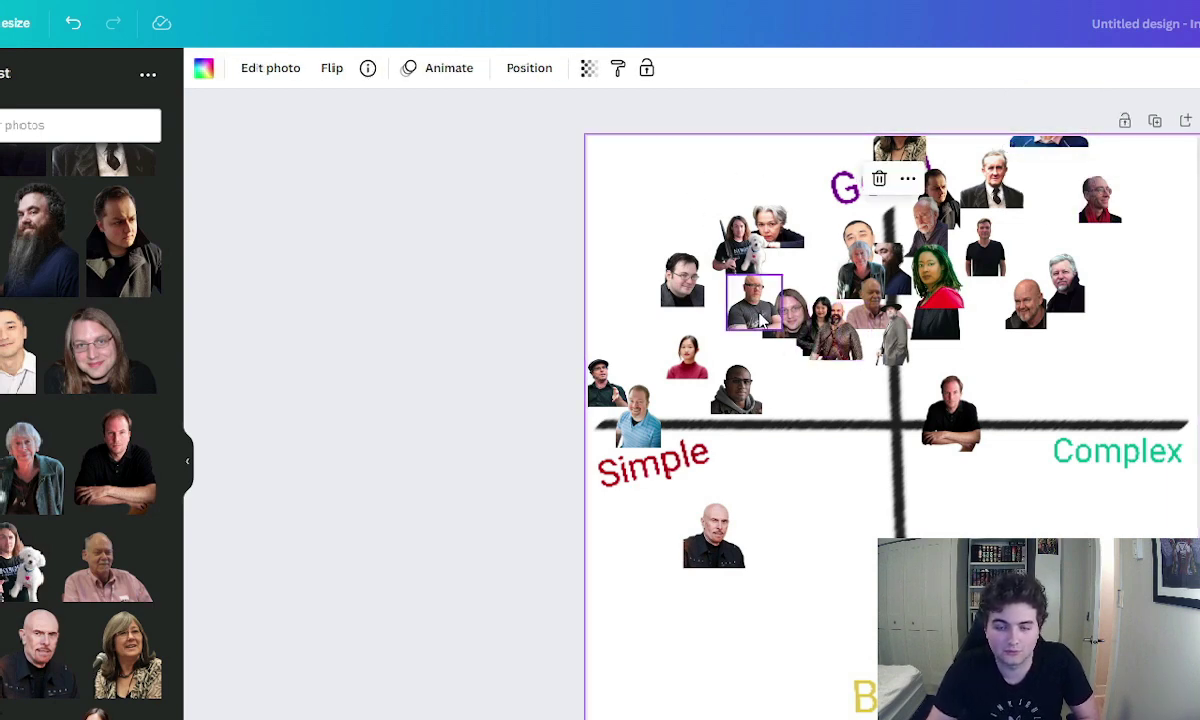
left_click_drag(760, 318, 988, 320)
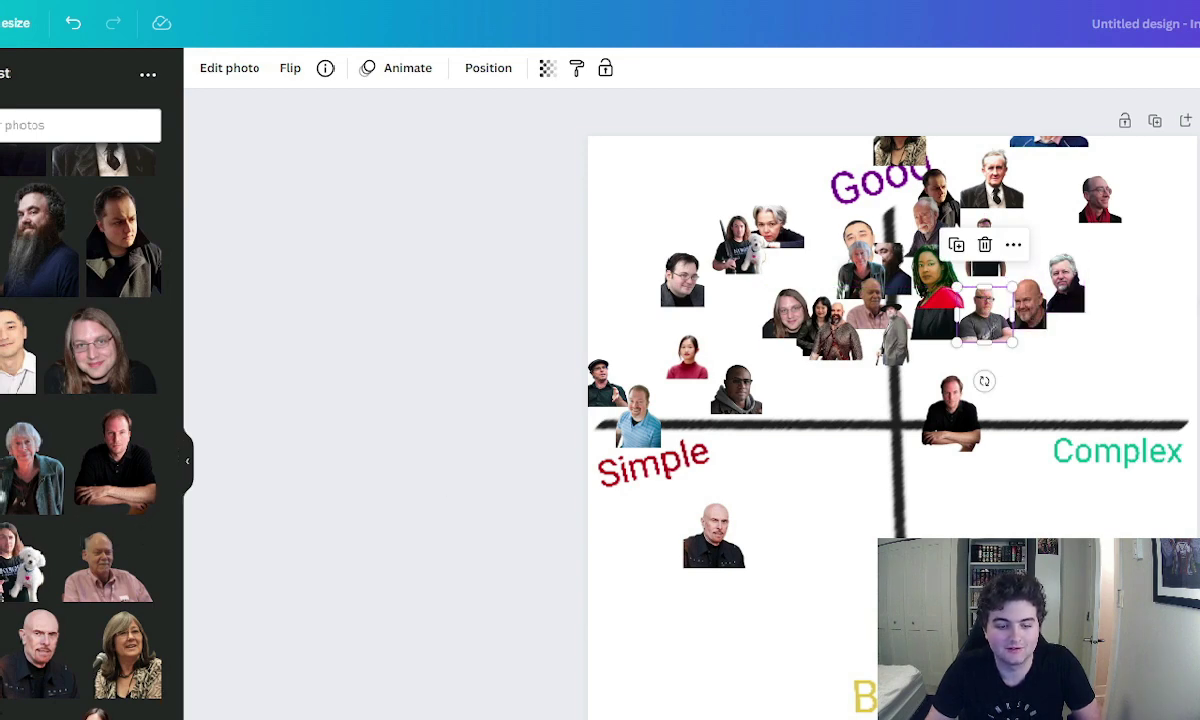
Add the photo of the moustached man in a cream jacket, scaled down, in the far Good and Complex corner
scroll(80, 400, "up", 3)
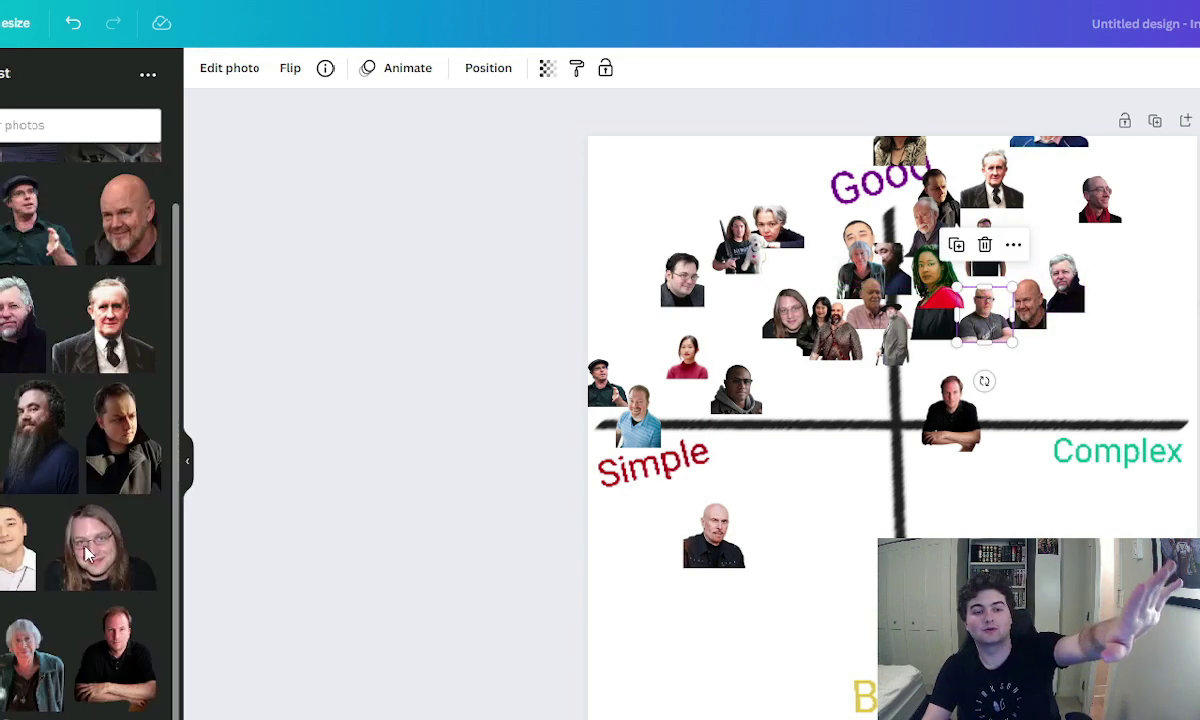
scroll(90, 400, "up", 2)
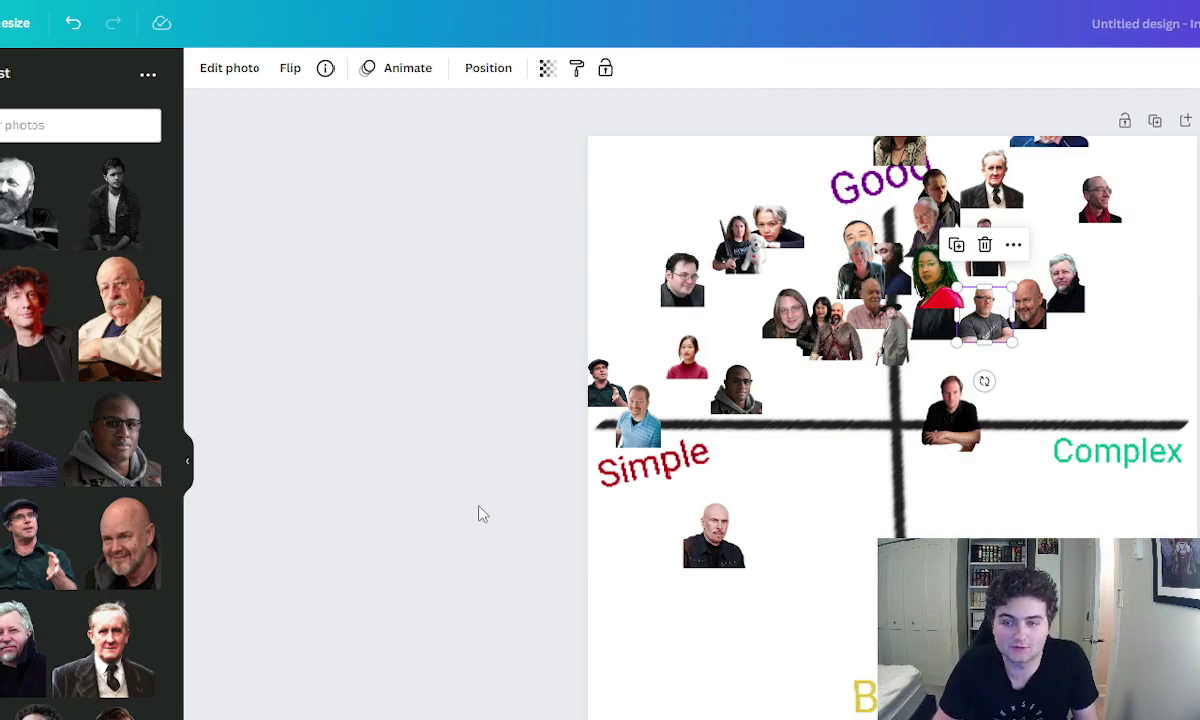
left_click(117, 333)
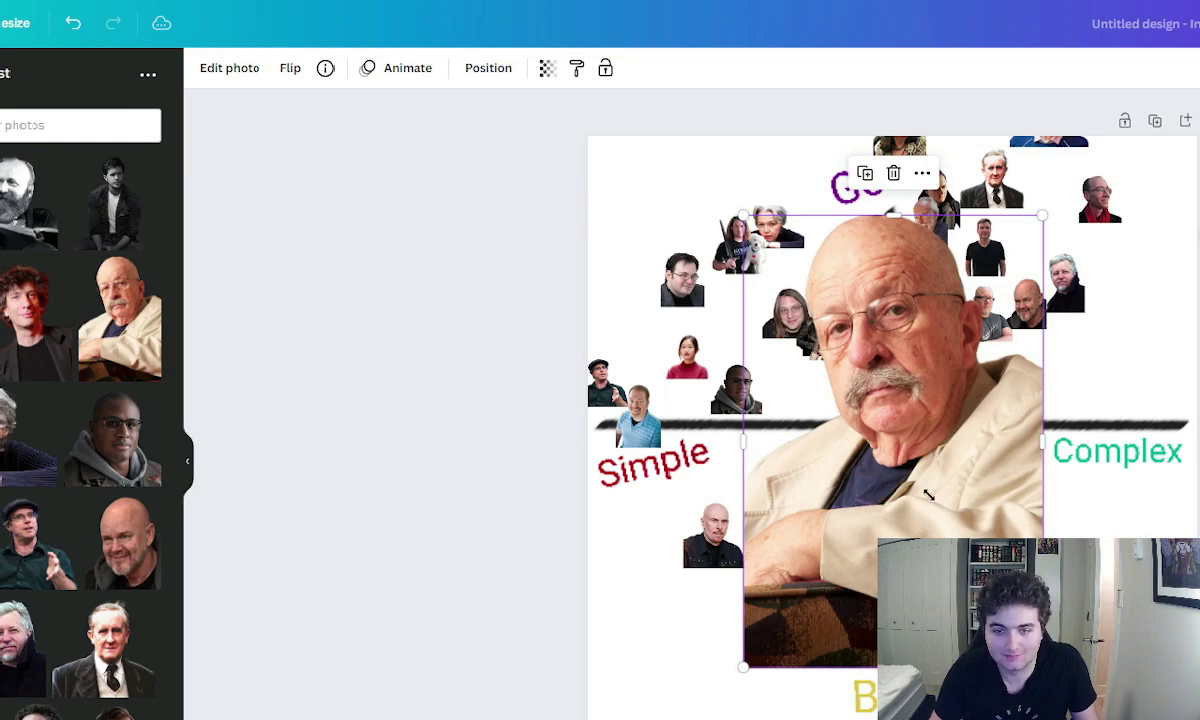
left_click_drag(928, 495, 1163, 197)
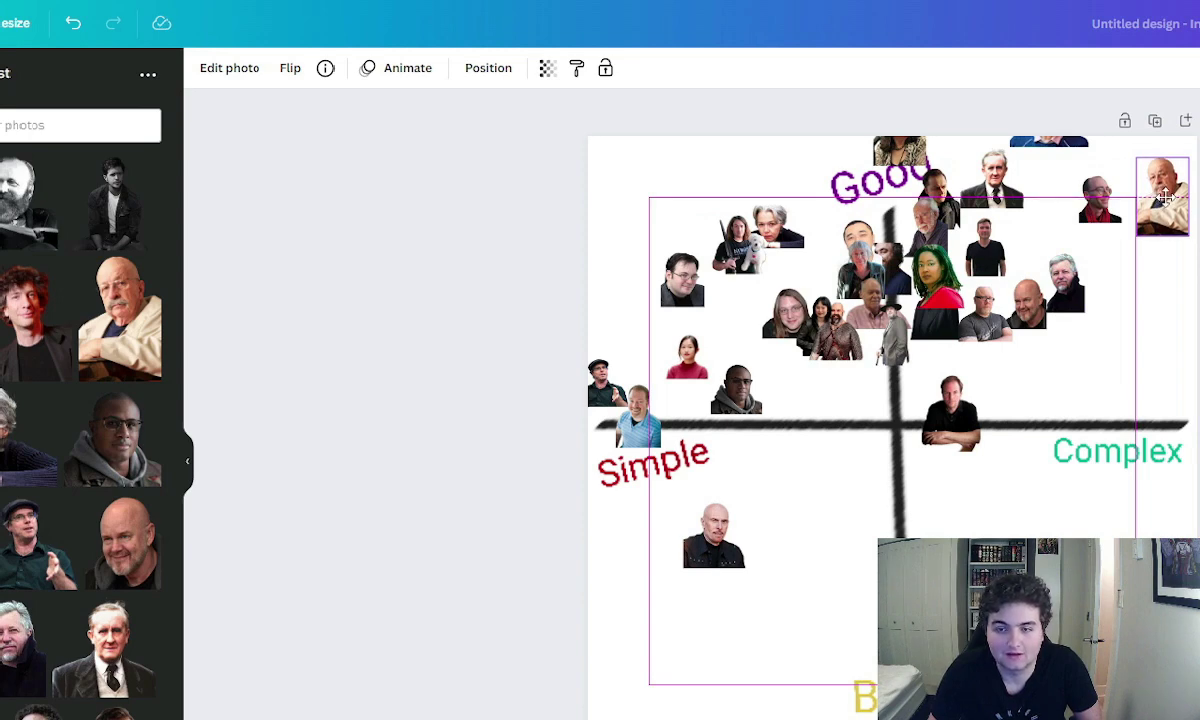
mouse_move(1165, 197)
left_mouse_down()
mouse_move(1170, 206)
mouse_move(1153, 200)
mouse_move(1167, 197)
left_mouse_up()
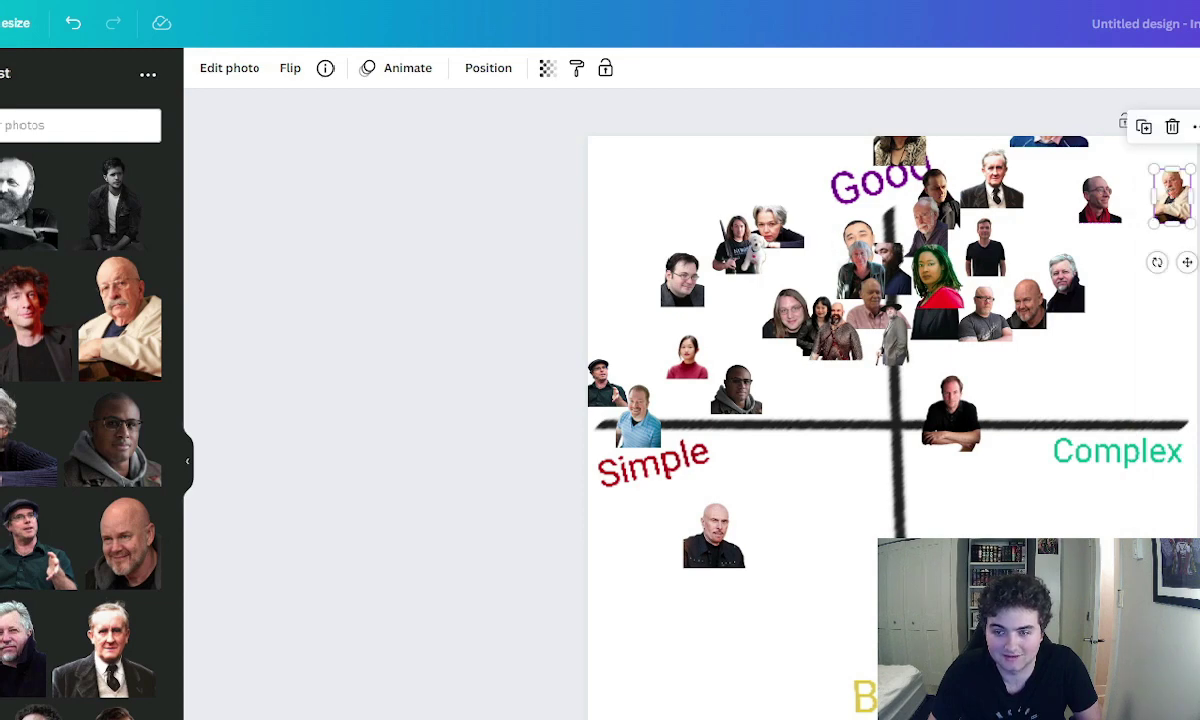
left_click(1185, 455)
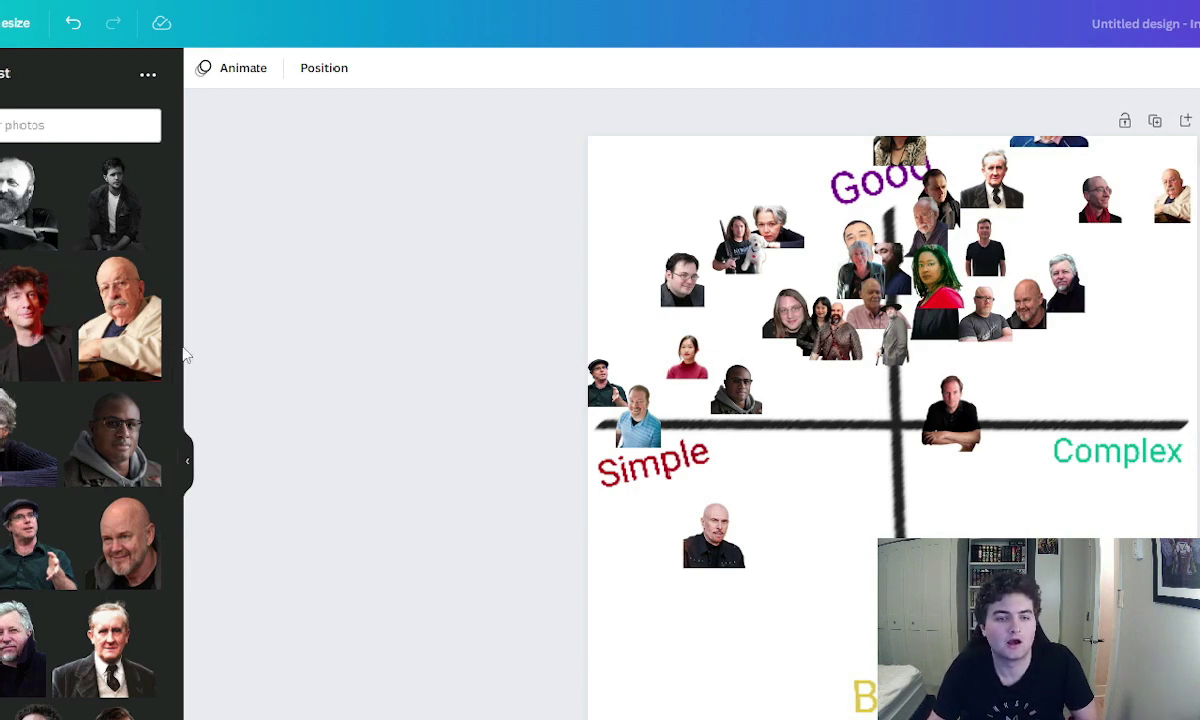
Add the curly-haired man's photo, scaled down, just right of the upper vertical axis, and bring the neighbouring dark-clothed man in front of the green-haired woman
left_click(33, 338)
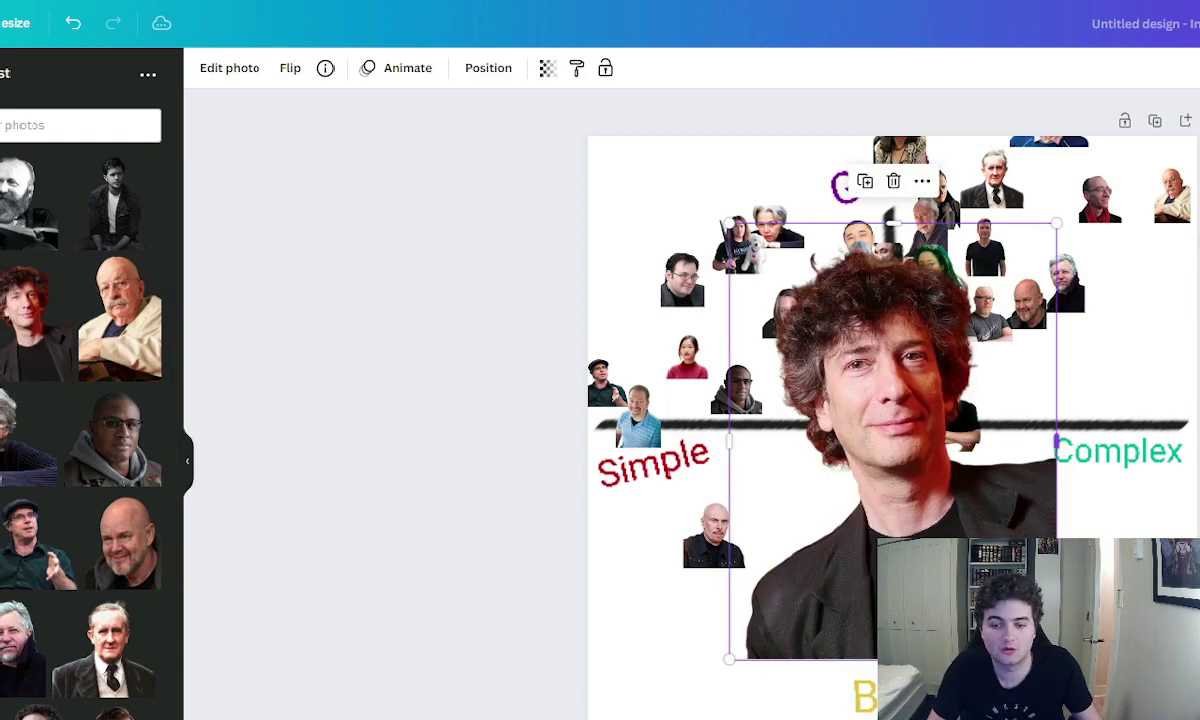
left_click_drag(969, 532, 801, 292)
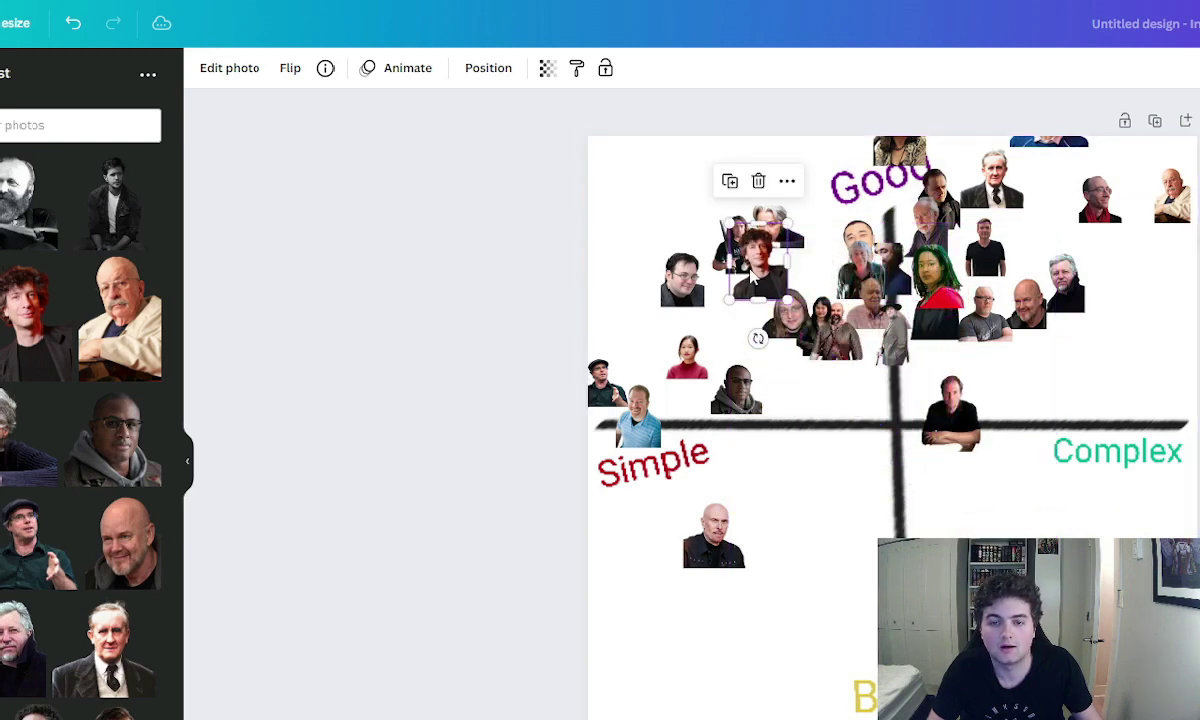
left_click_drag(759, 261, 958, 312)
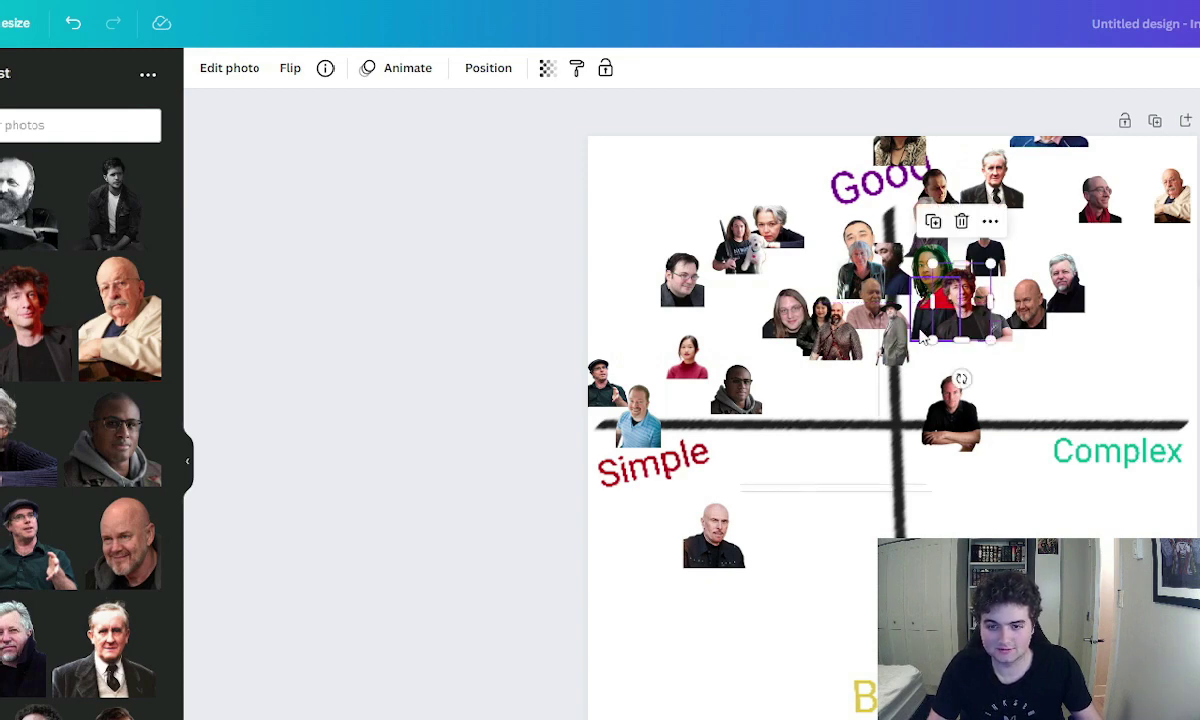
left_click(488, 68)
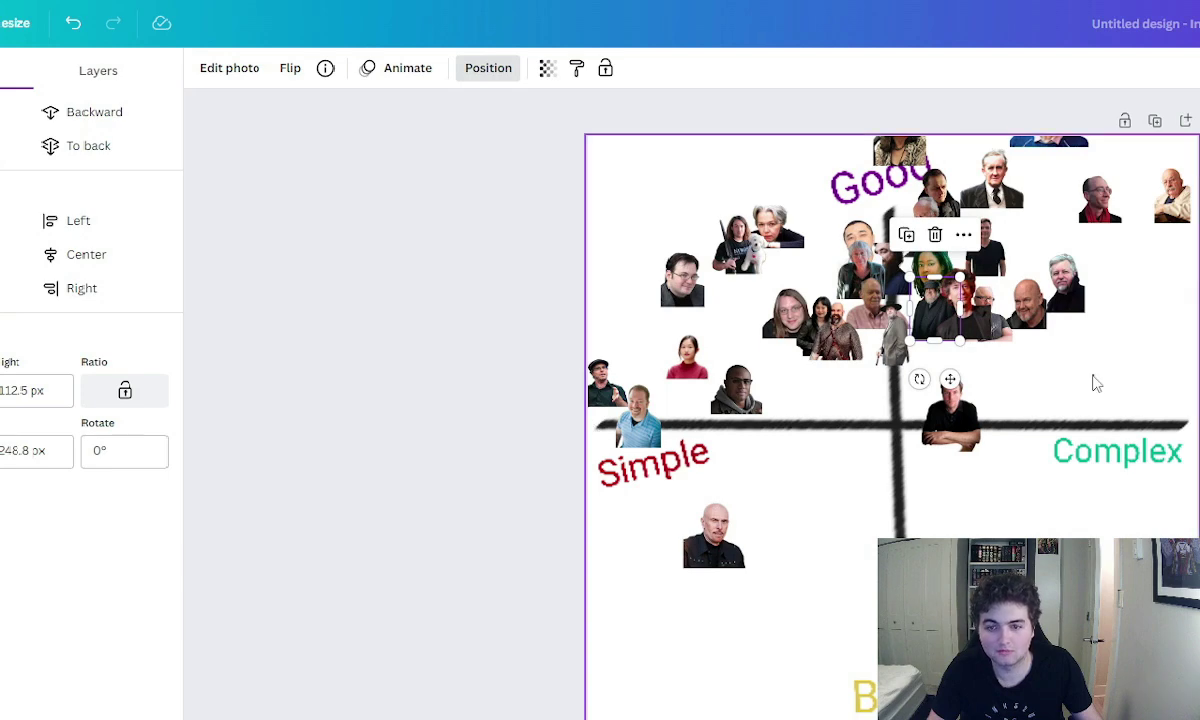
key("ctrl+a")
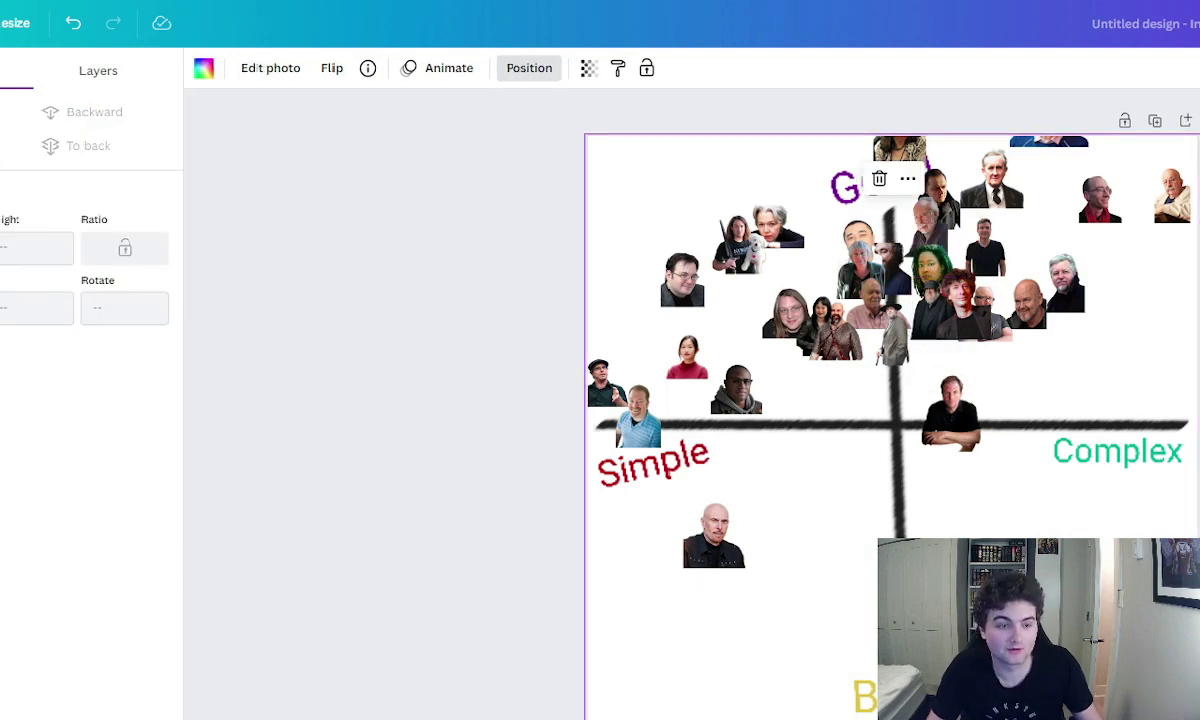
key("Escape")
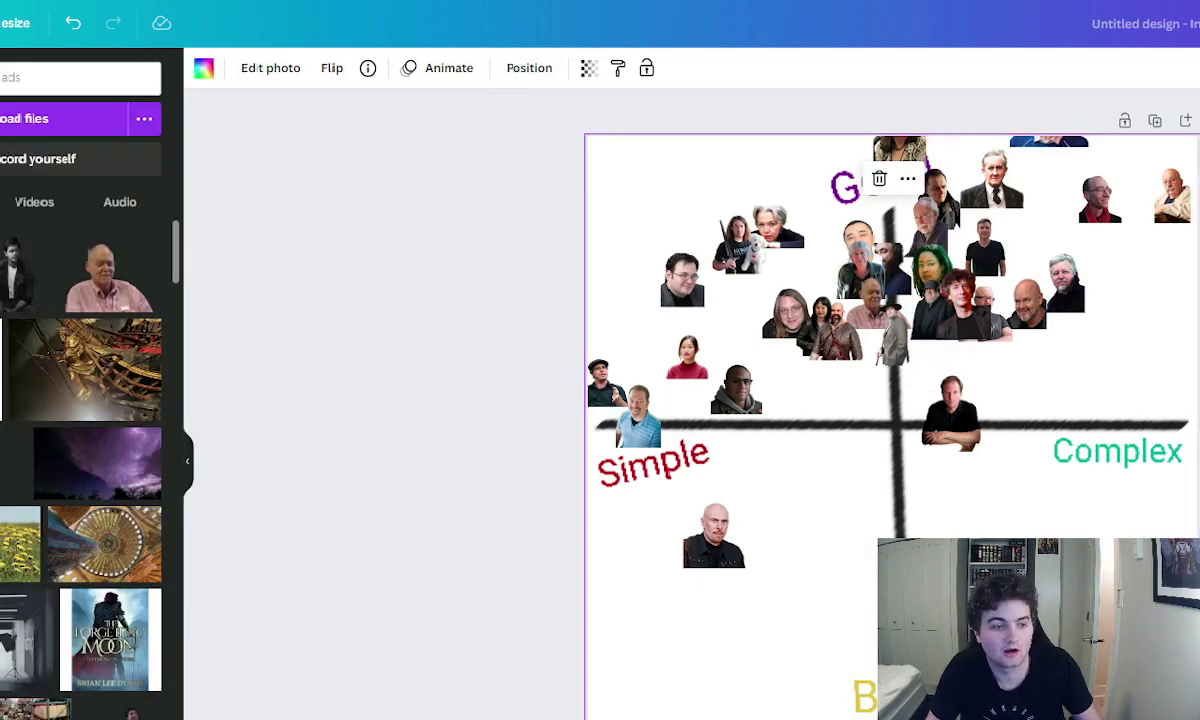
Add the photo of the man in glasses and a light grey printed T-shirt, scaled down, at the Simple end of the horizontal axis
left_click(2, 300)
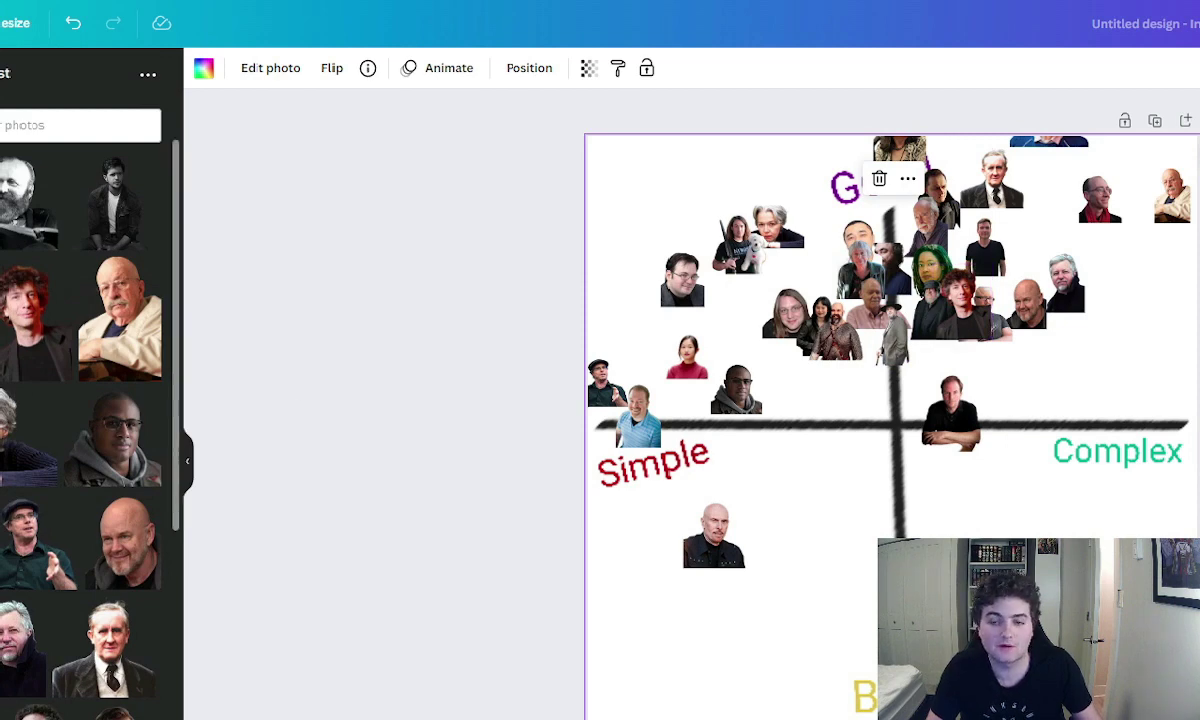
key("ctrl+v")
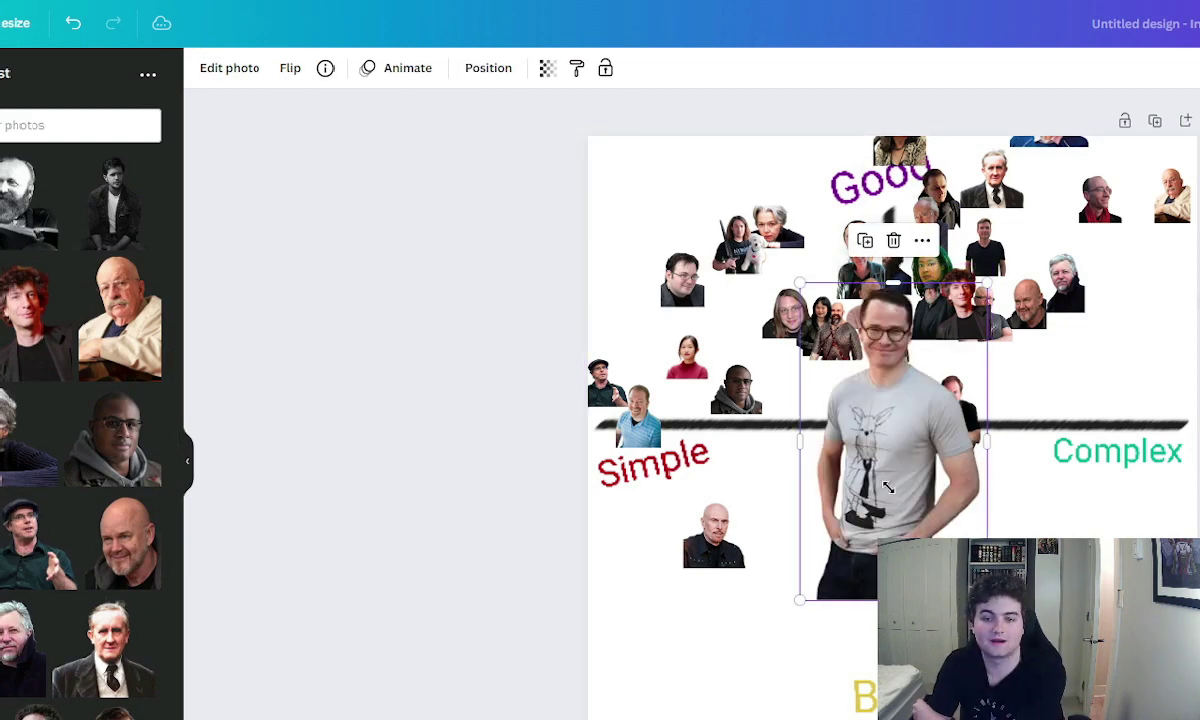
left_click_drag(888, 487, 614, 425)
left_click(642, 248)
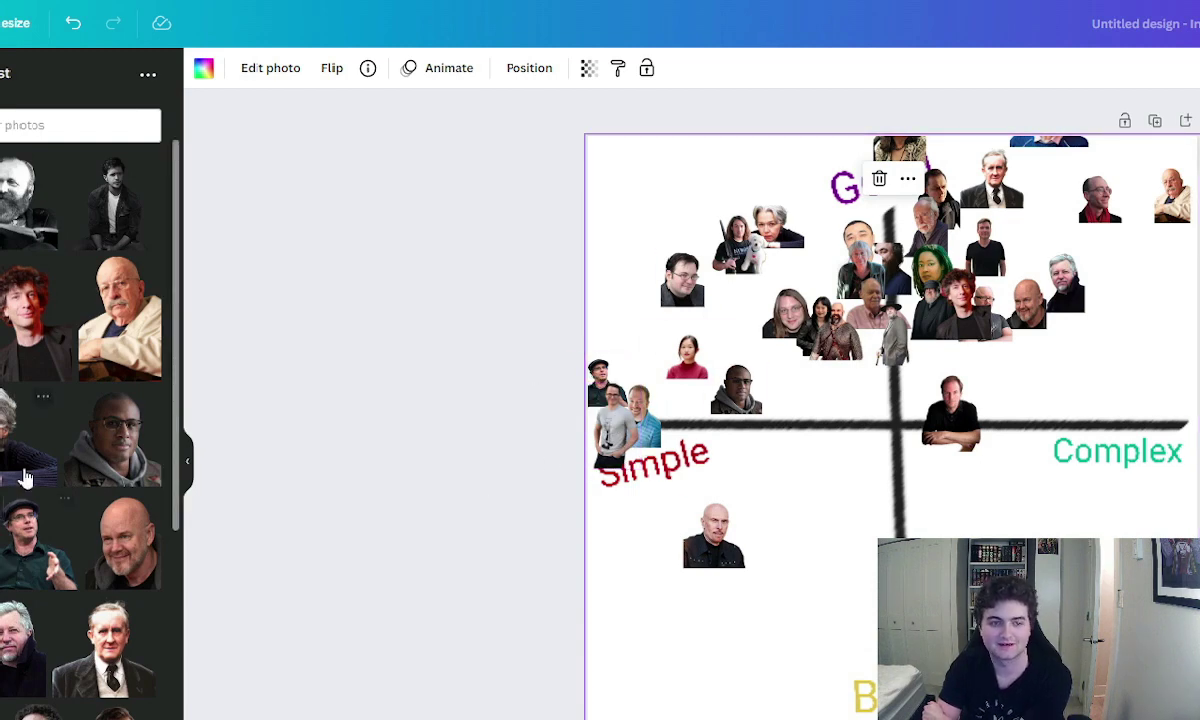
Add the black-and-white photo of the seated man in a dark jacket, scaled down, just left of the vertical axis below the Good cluster
left_click(124, 226)
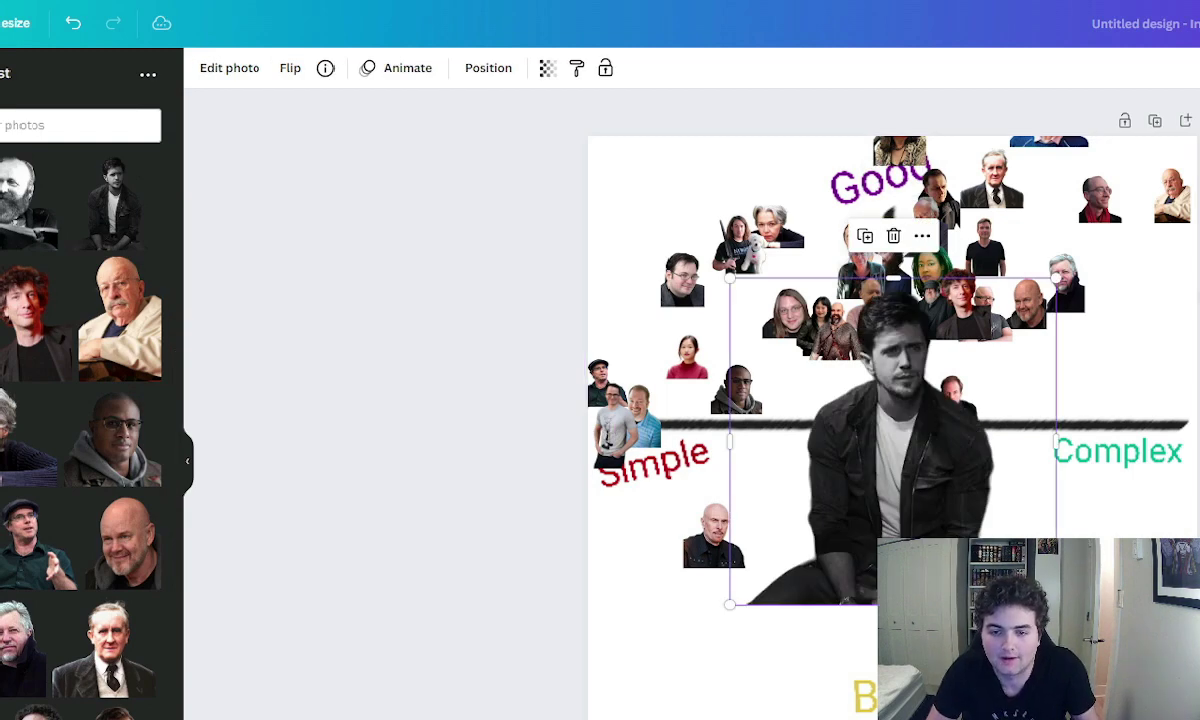
left_click_drag(866, 440, 867, 352)
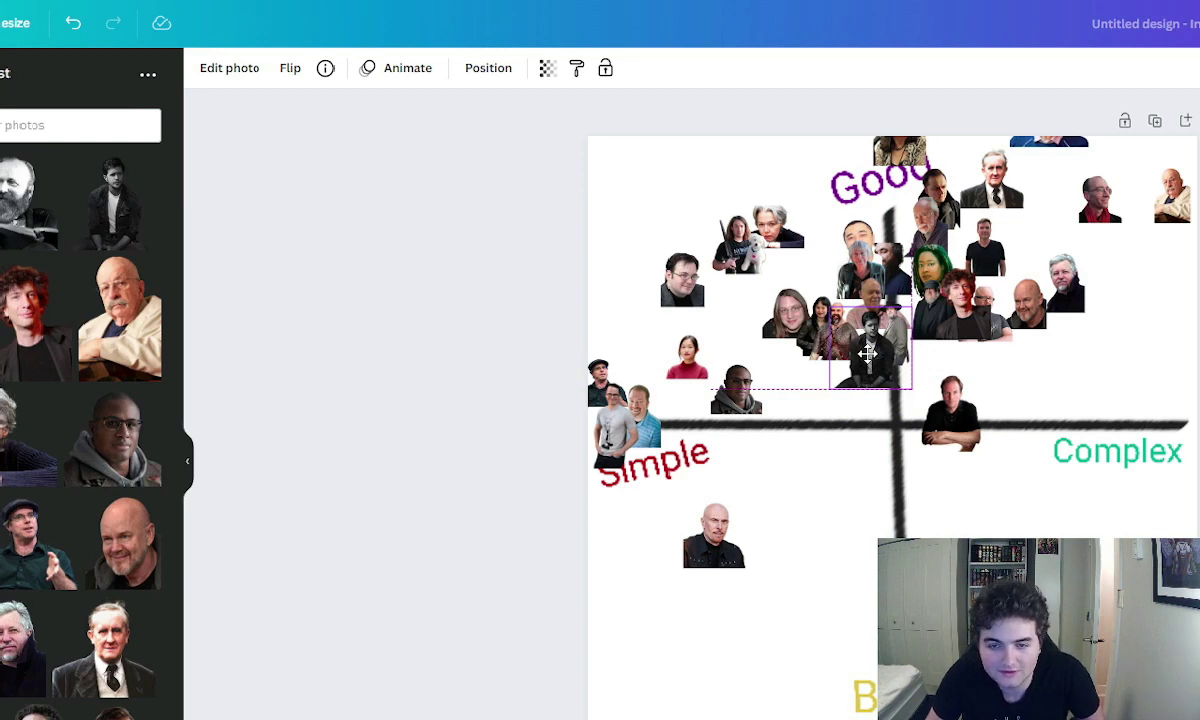
left_click_drag(867, 352, 867, 352)
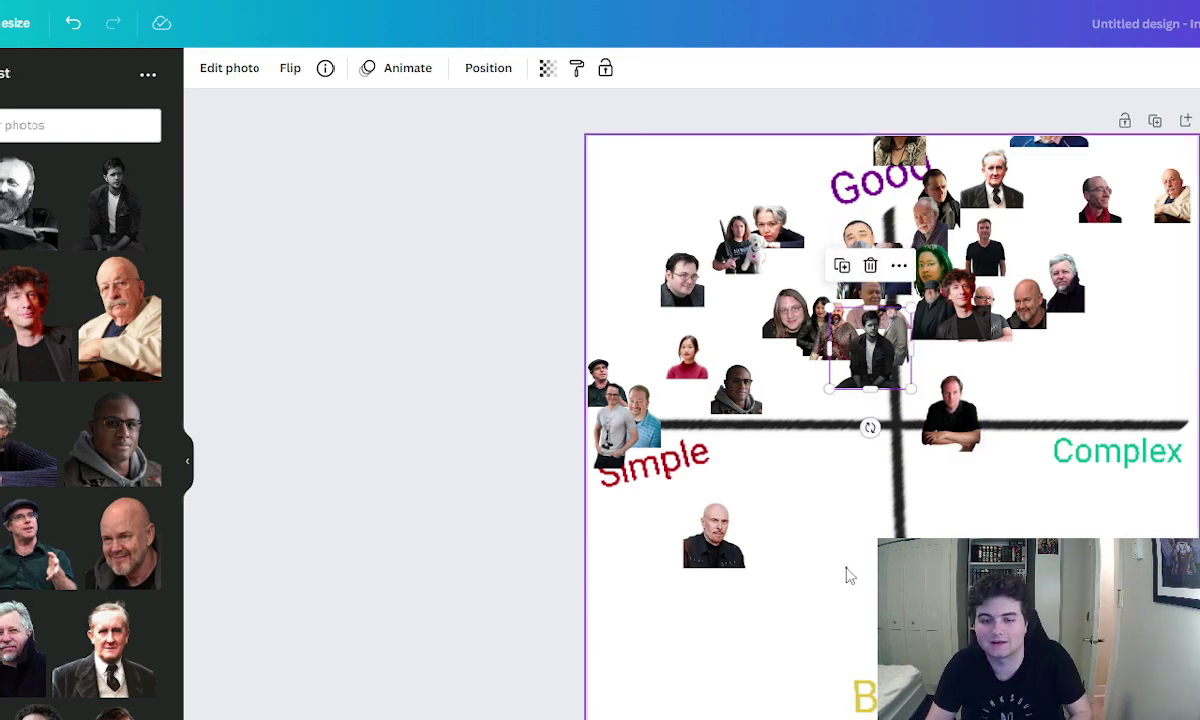
left_click(808, 407)
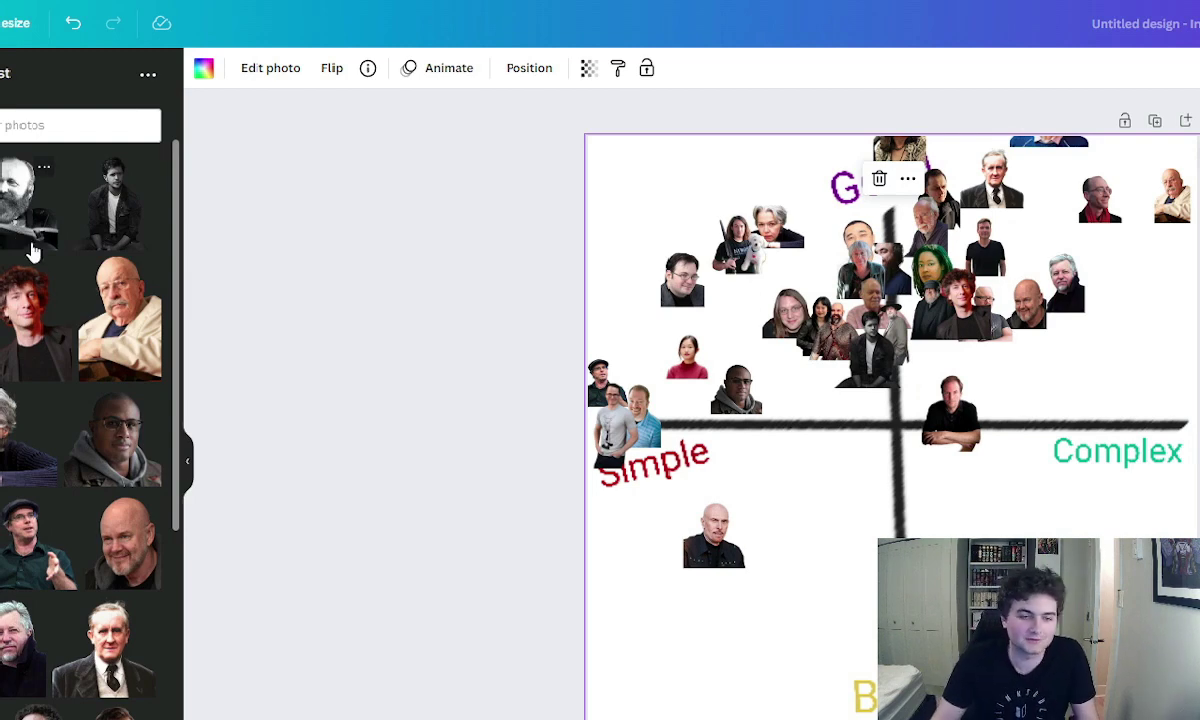
Add the black-and-white photo of the bearded man holding a book, scaled down, over the long-haired man in the Good and Simple quadrant
left_click(20, 200)
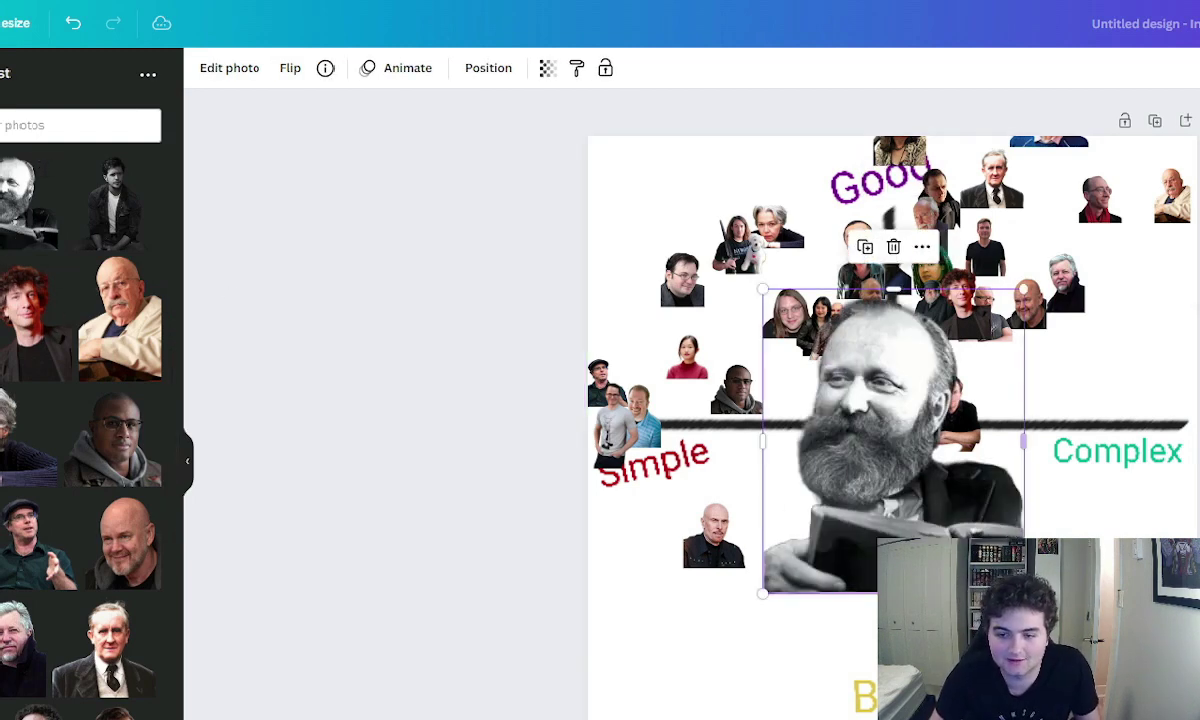
left_click_drag(935, 512, 860, 440)
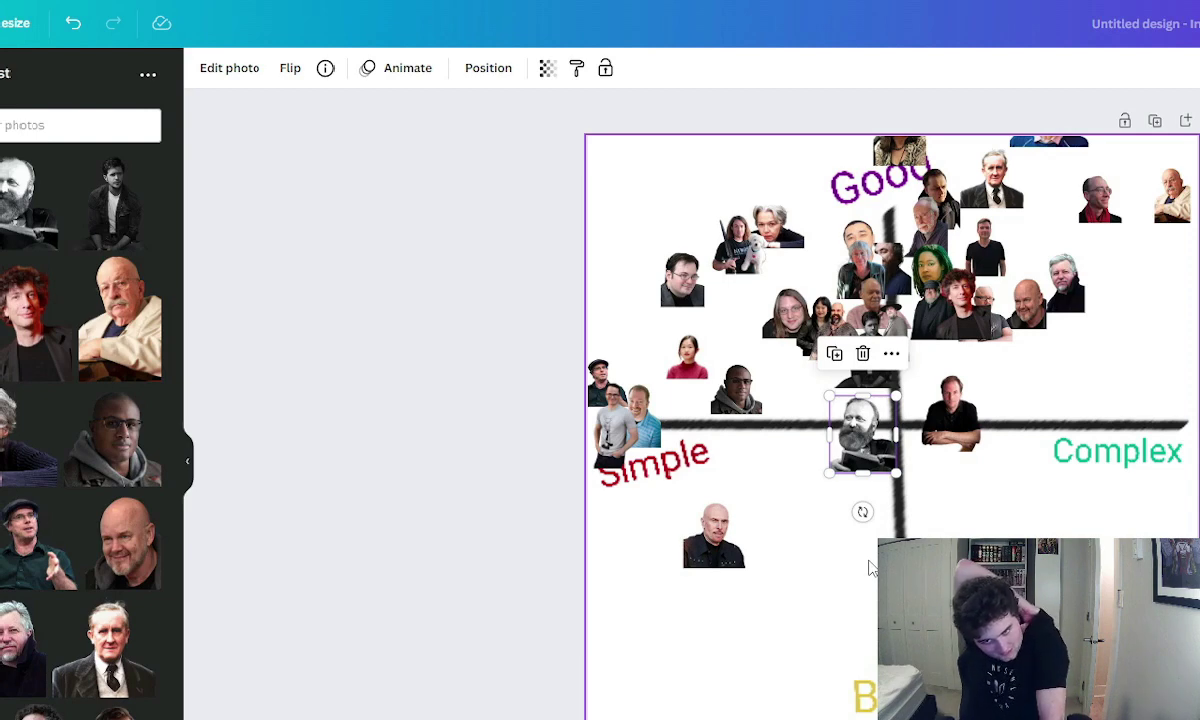
left_click_drag(862, 435, 800, 340)
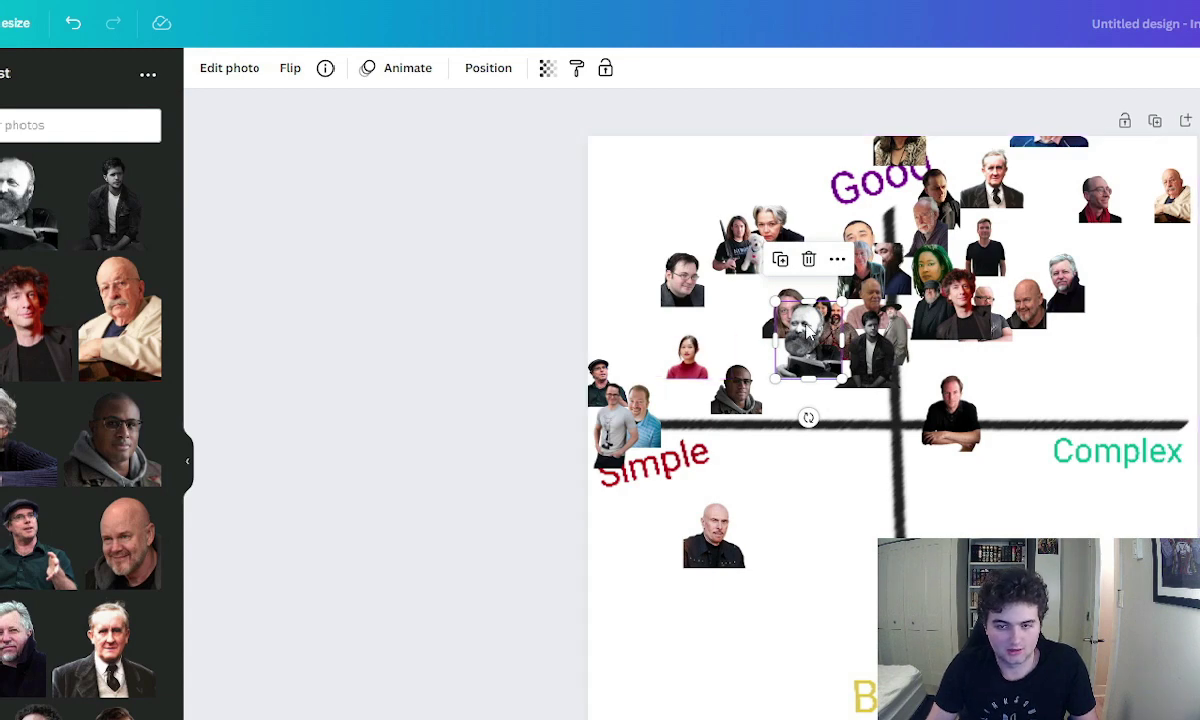
left_click_drag(806, 330, 807, 284)
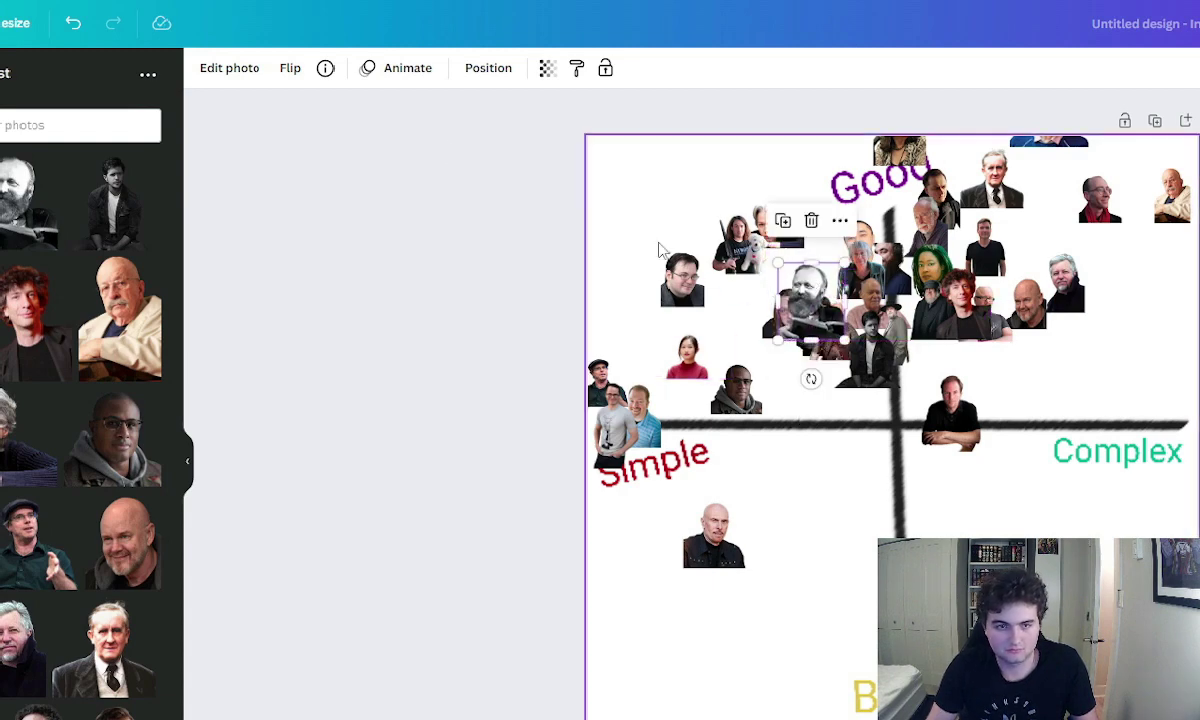
Send the bearded man's black-and-white photo to the back, behind the long-haired man in glasses
left_click(484, 70)
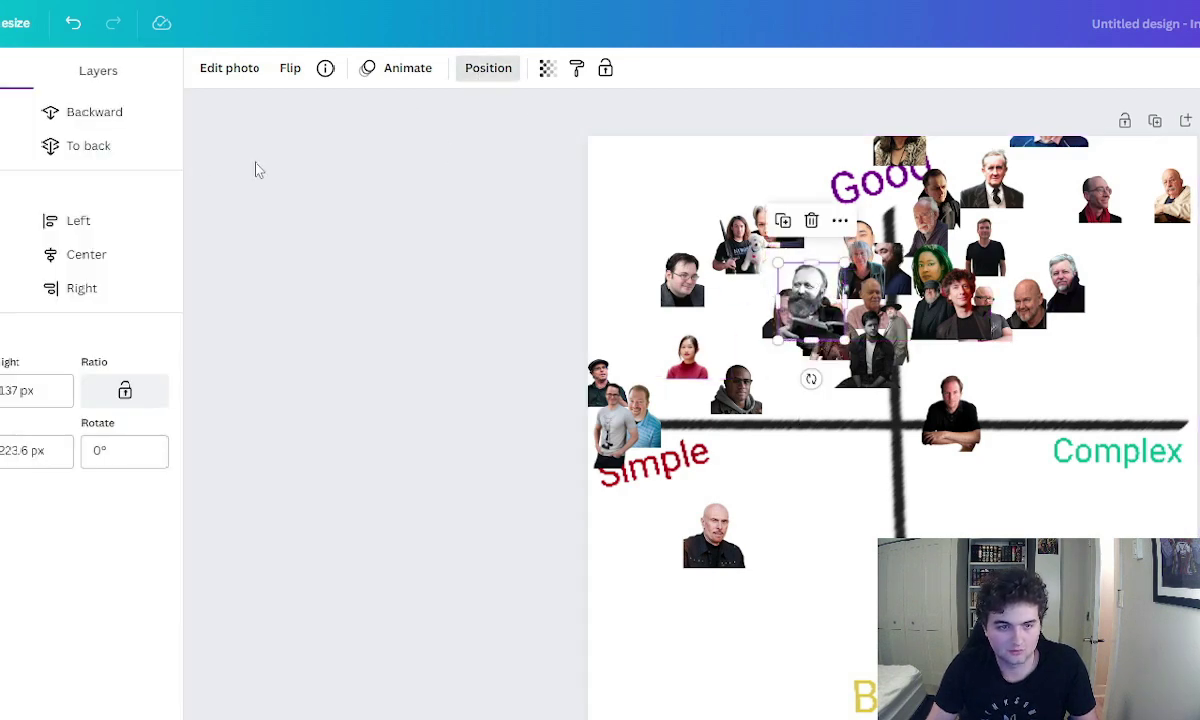
left_click(82, 153)
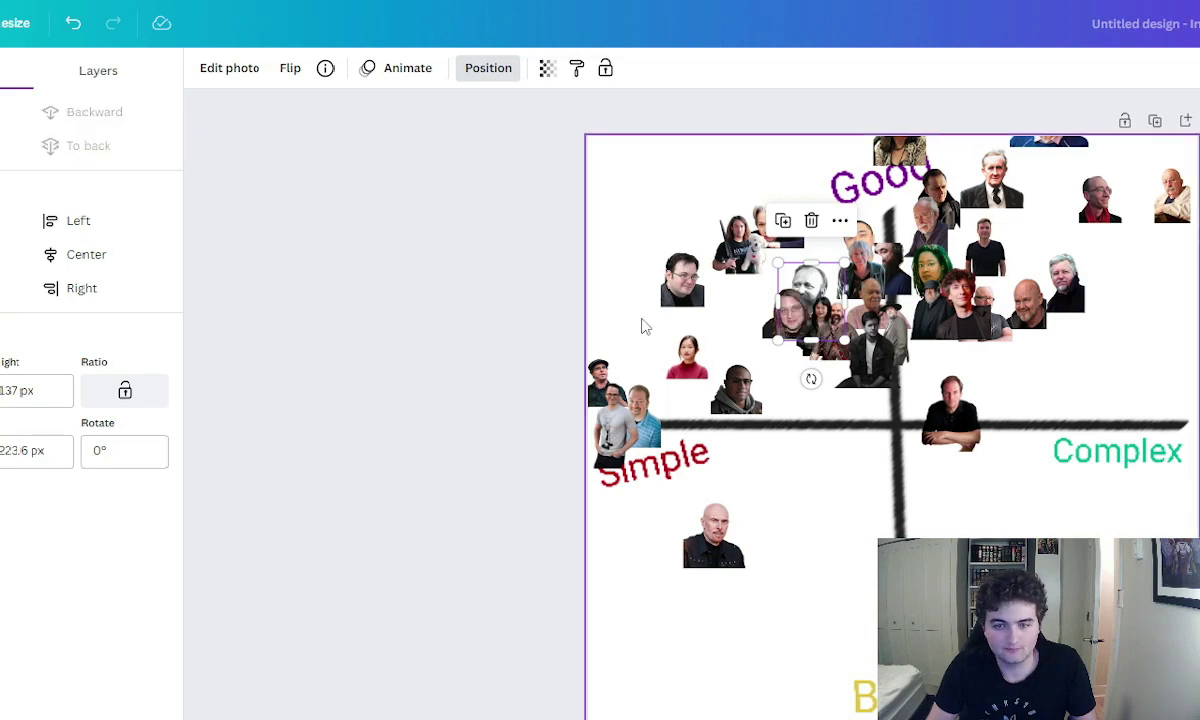
left_click(642, 248)
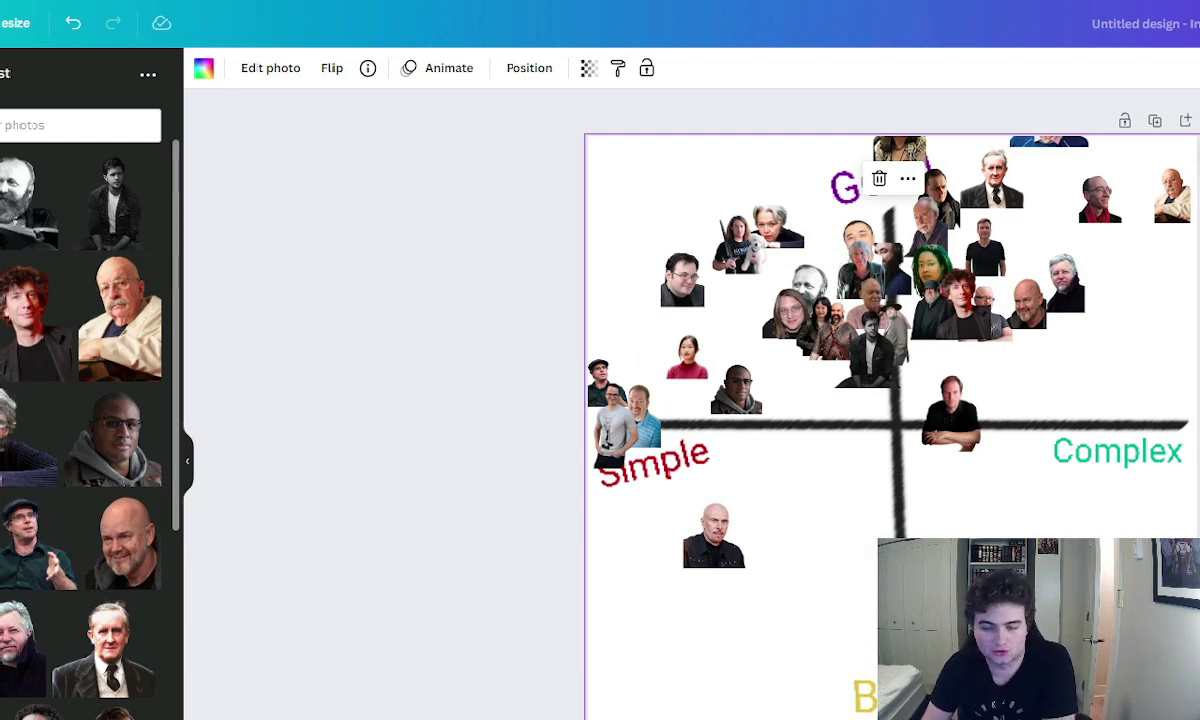
Add the photo of the suited man with clasped hands, scaled down, just below the silver-haired woman in the Good and Simple quadrant
key("ctrl+v")
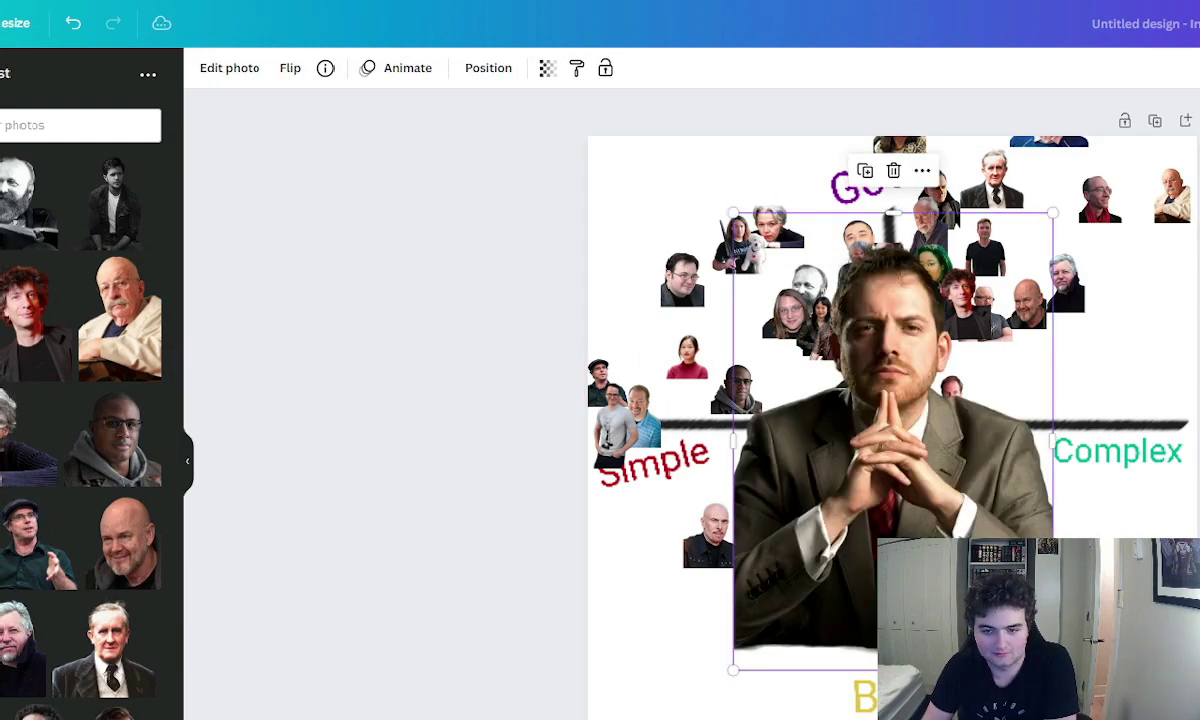
left_click_drag(1052, 670, 898, 430)
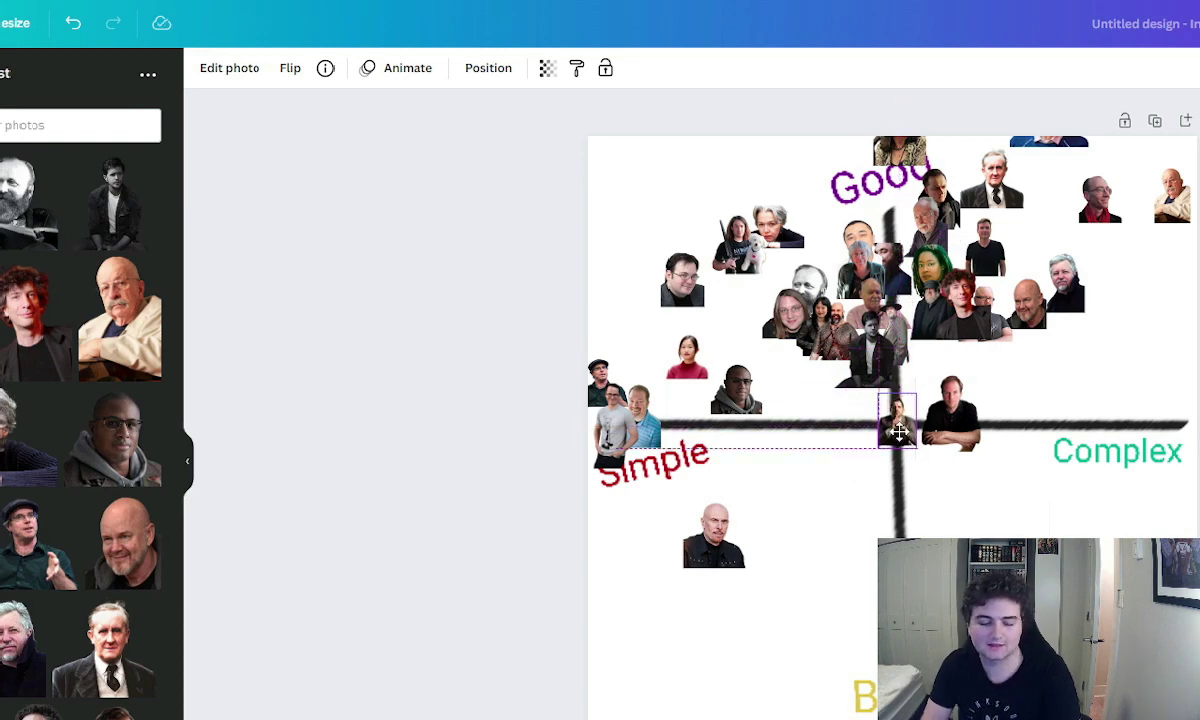
left_click_drag(898, 430, 898, 431)
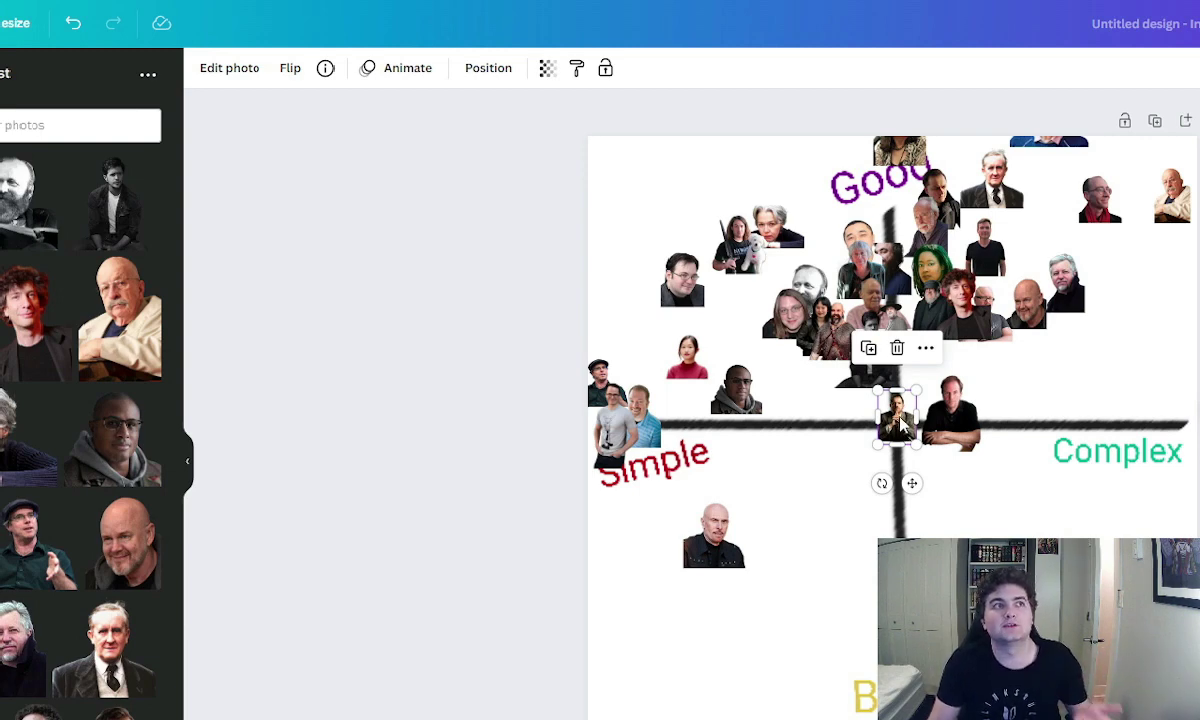
left_click_drag(902, 425, 780, 264)
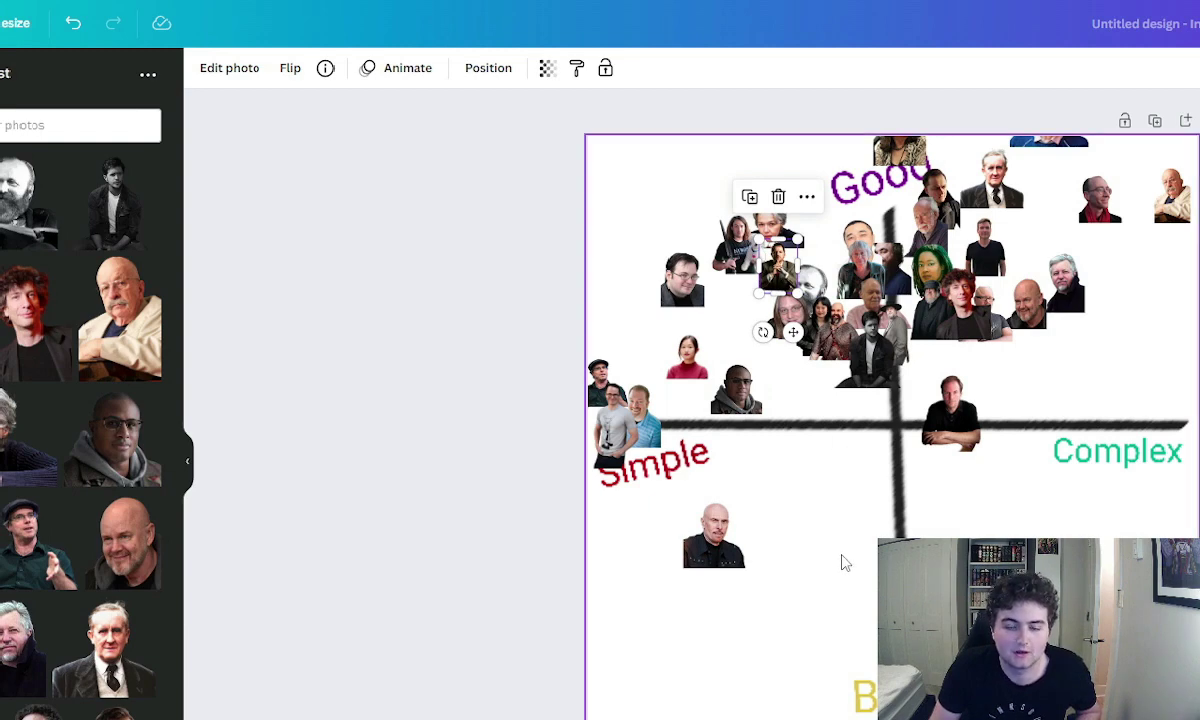
left_click(900, 550)
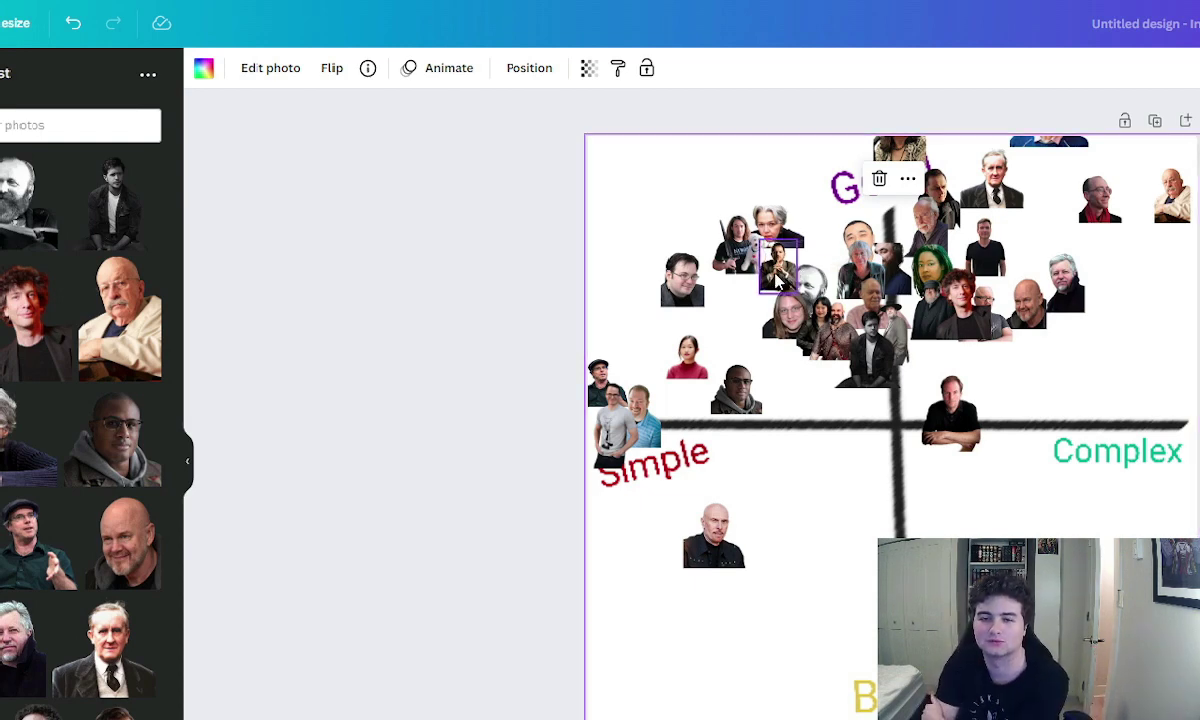
left_click_drag(779, 278, 774, 252)
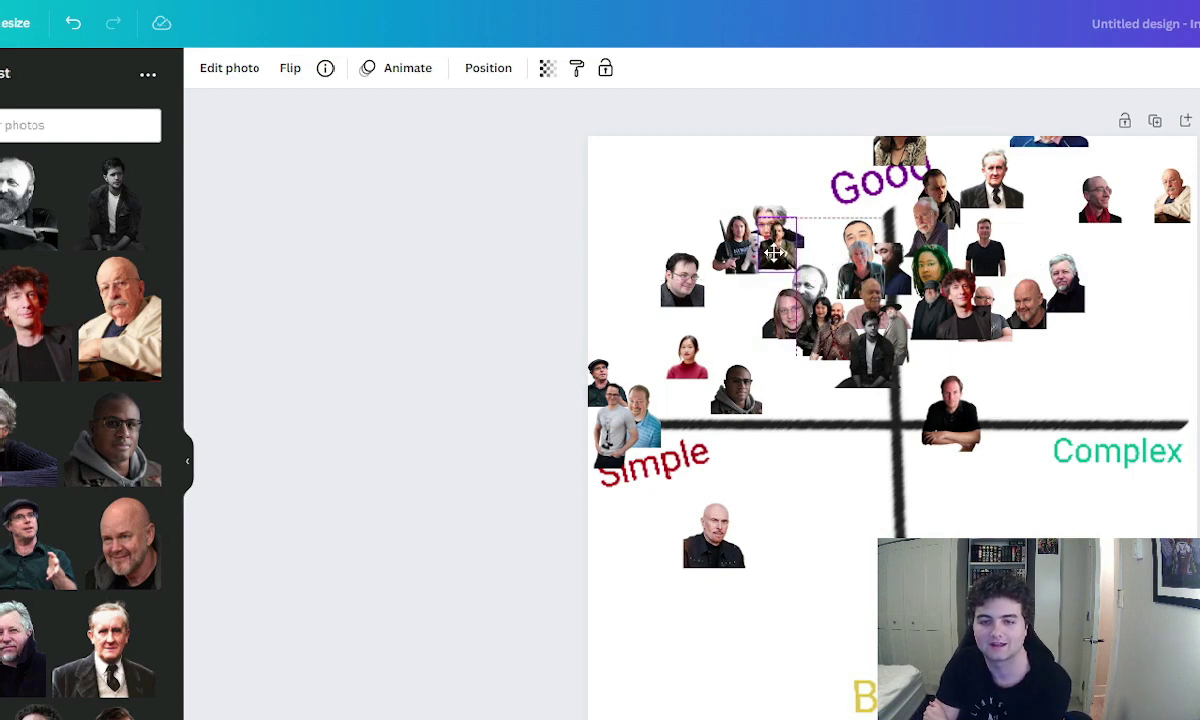
mouse_move(774, 252)
left_mouse_down()
mouse_move(772, 264)
mouse_move(779, 257)
left_mouse_up()
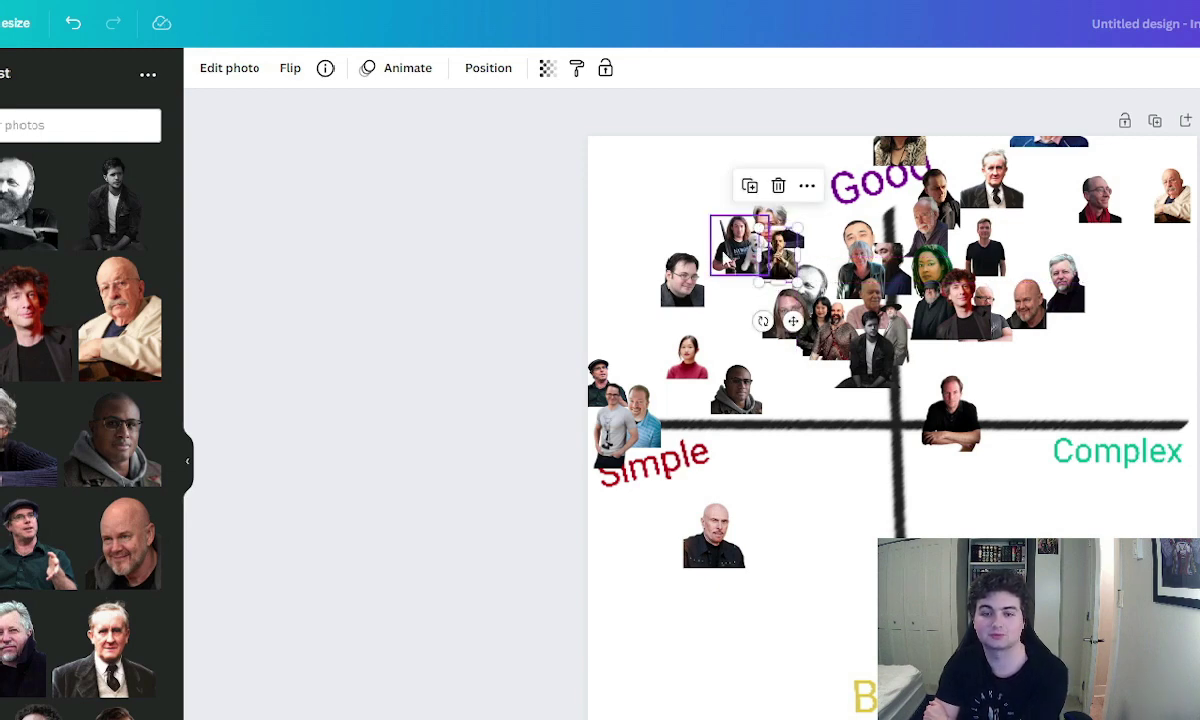
left_click(624, 198)
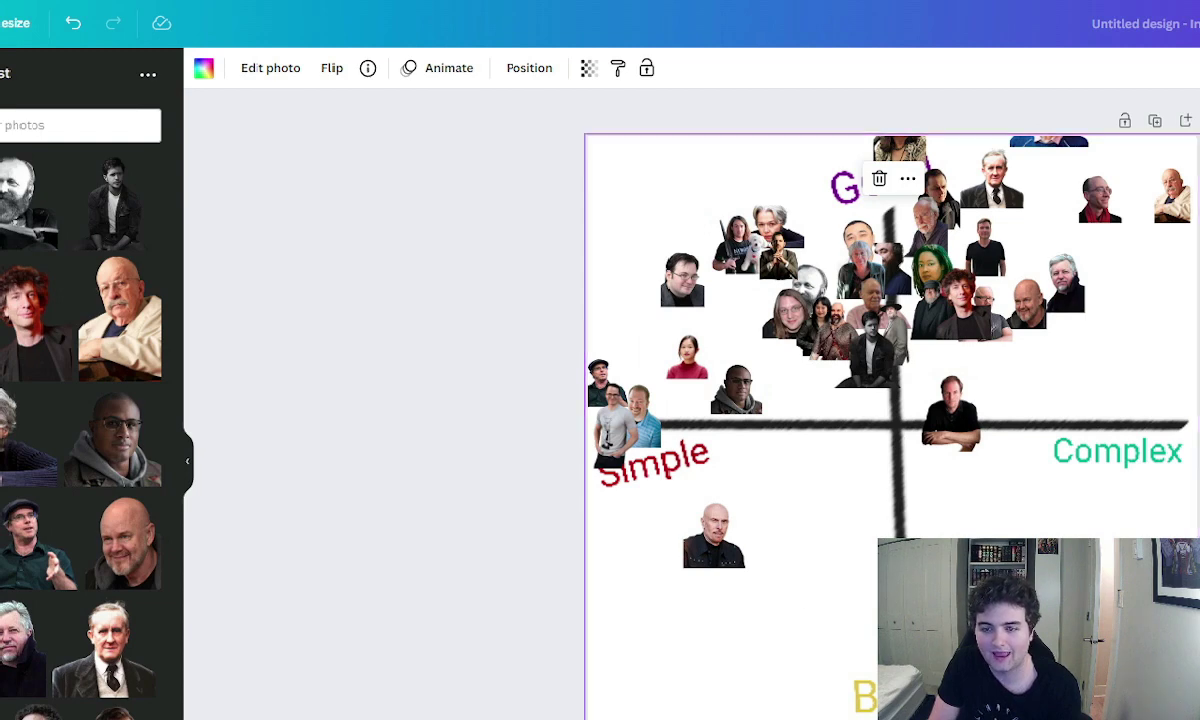
key("Escape")
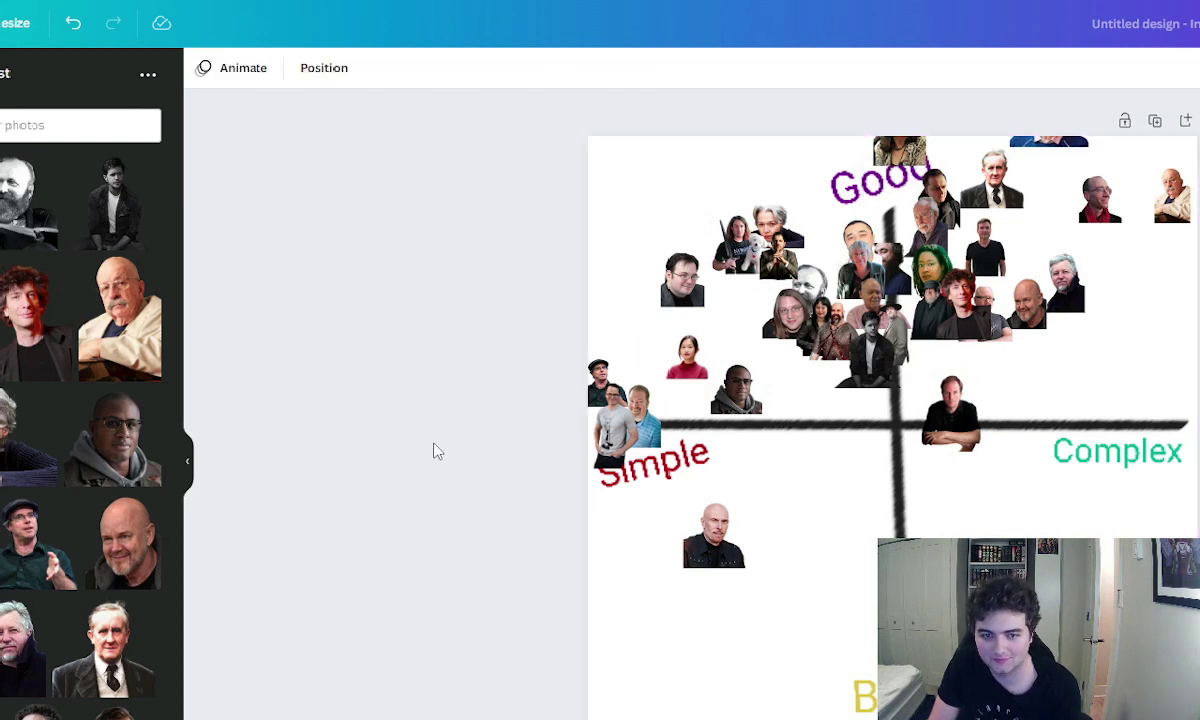
Collapse the photo library and move the man in glasses and a grey hoodie up beside the woman in the red top
scroll(88, 385, "down", 5)
scroll(88, 420, "up", 5)
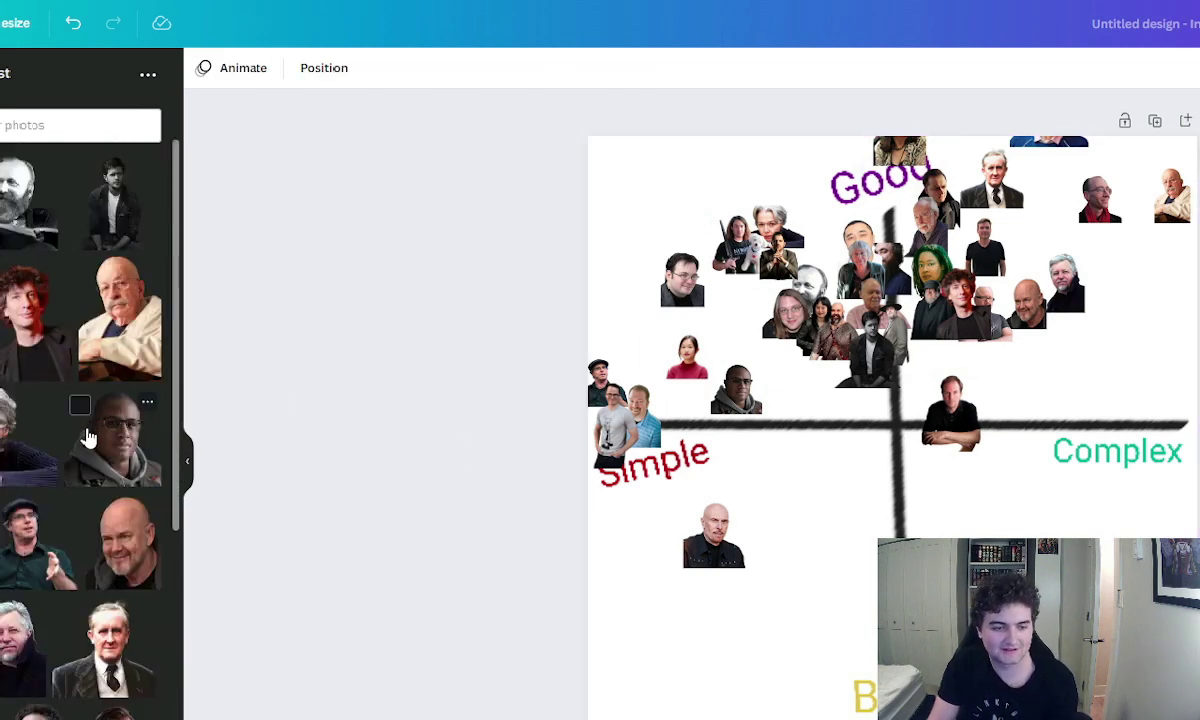
left_click(190, 470)
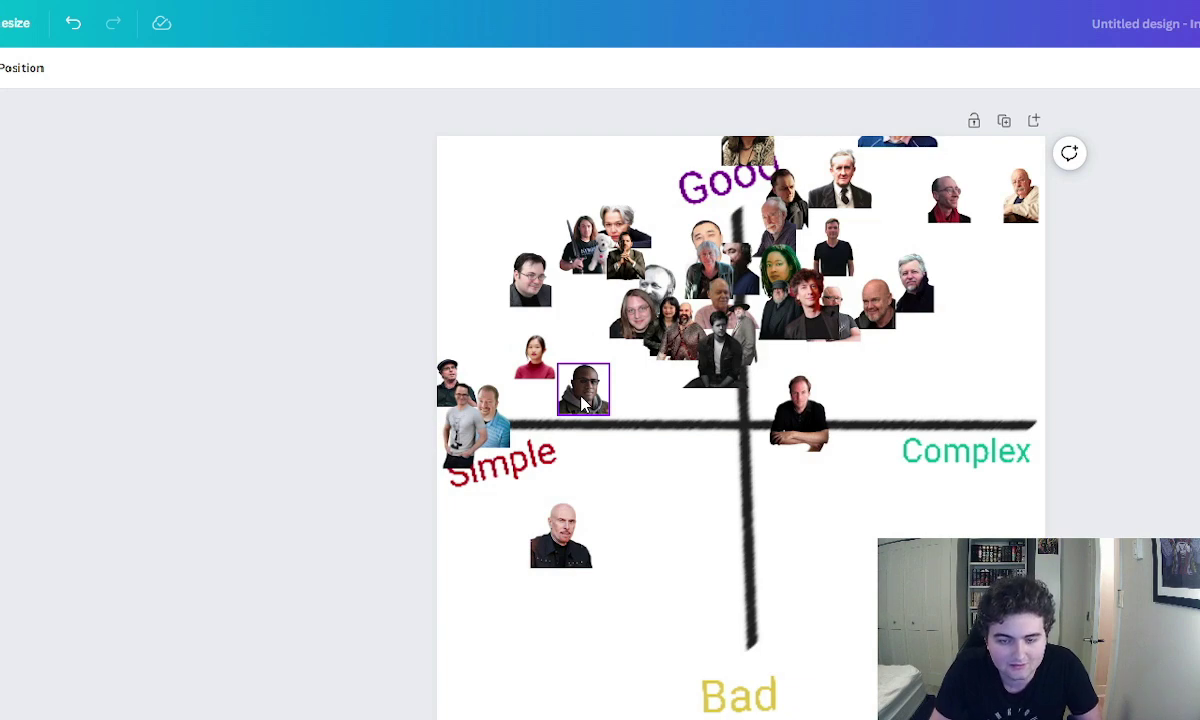
left_click_drag(585, 400, 580, 355)
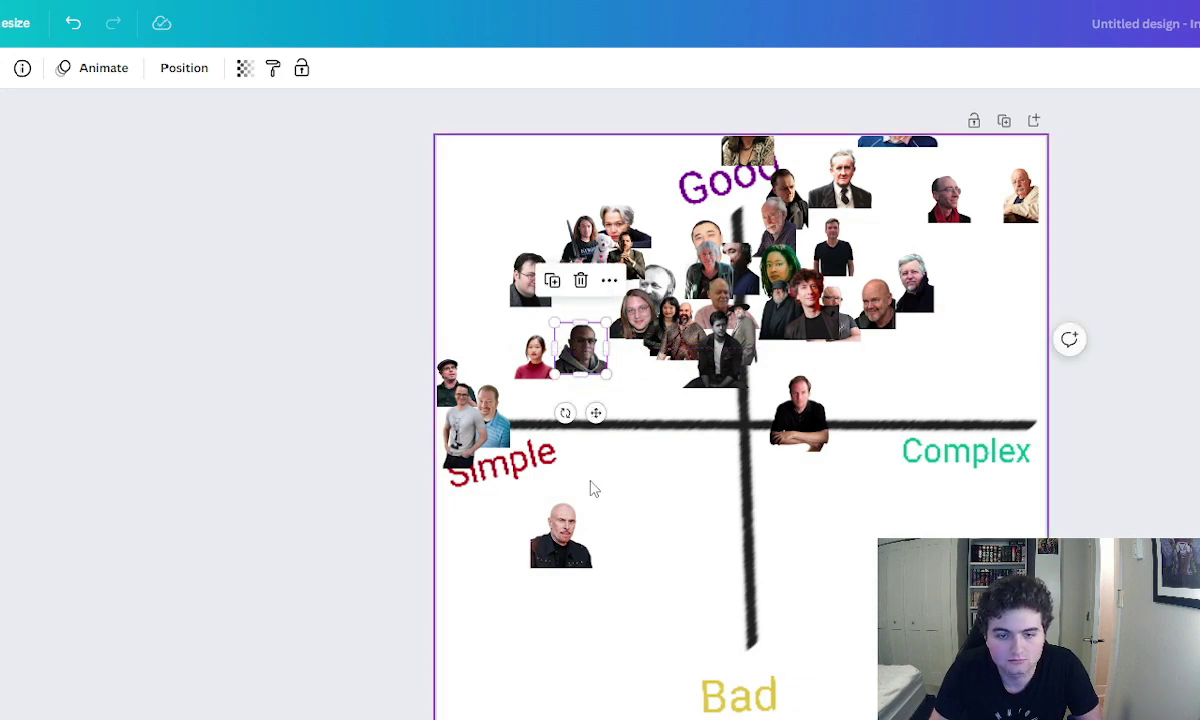
left_click(686, 450)
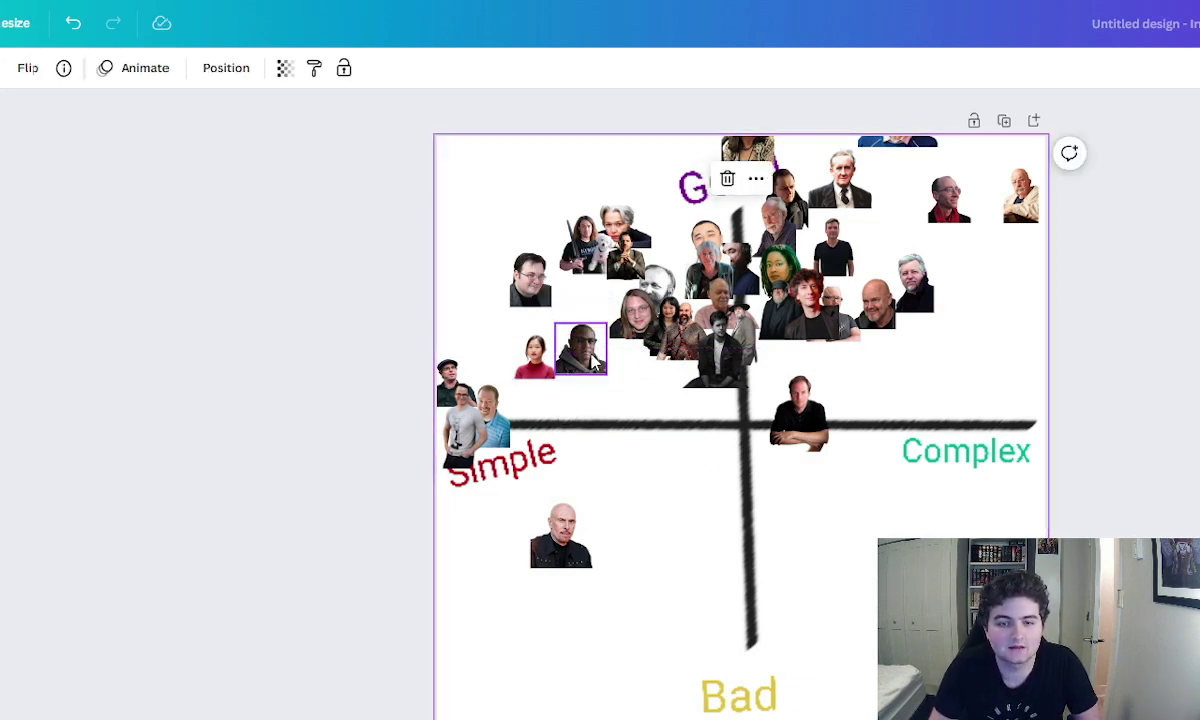
left_click_drag(589, 350, 590, 355)
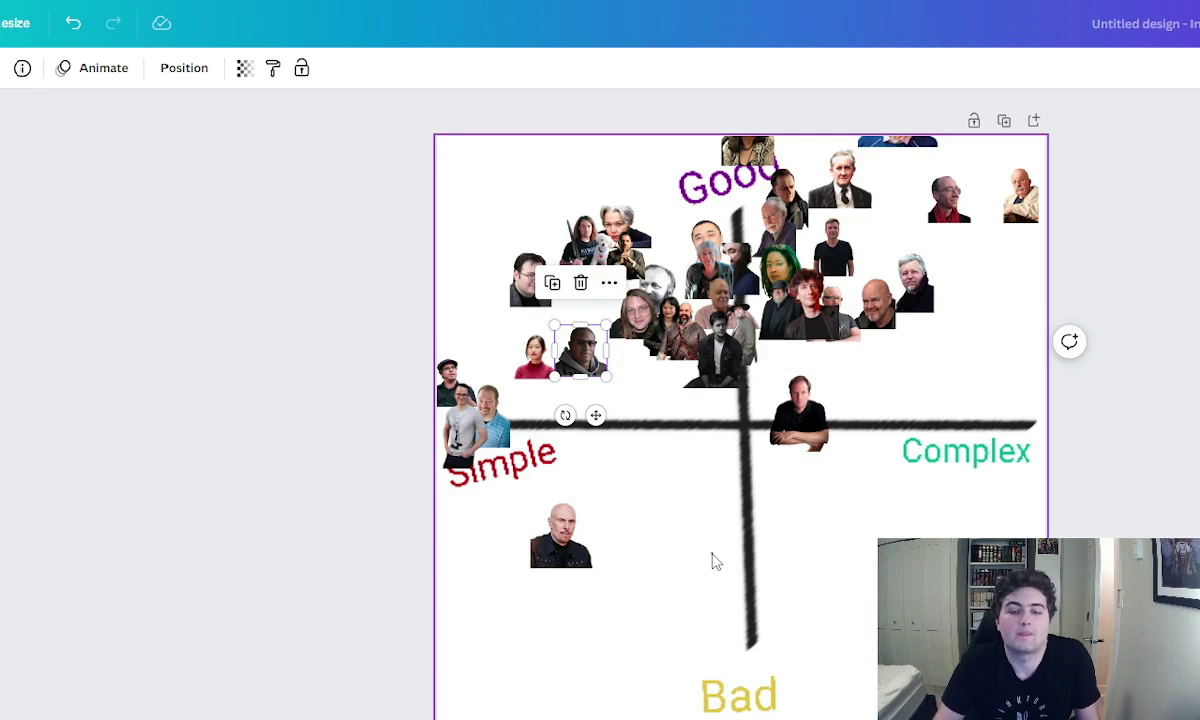
key("Tab")
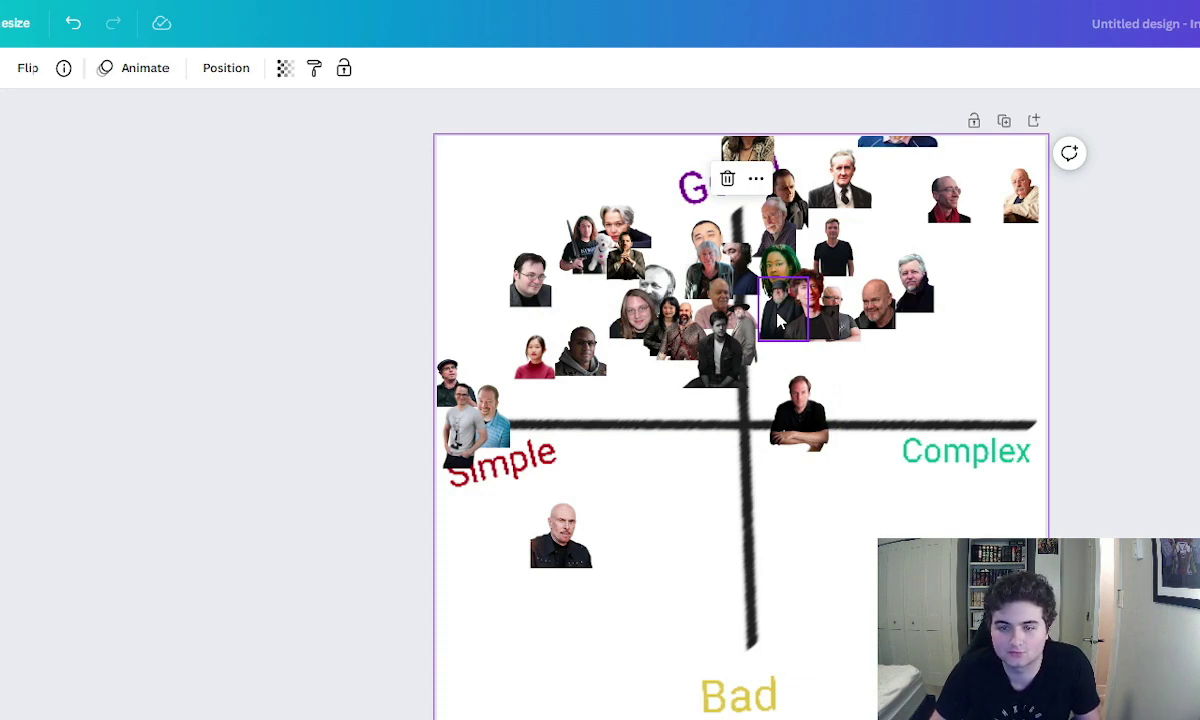
Try the man in the dark hat near the horizontal axis and return him below the green-haired woman, slightly lower than before
left_click_drag(778, 320, 769, 418)
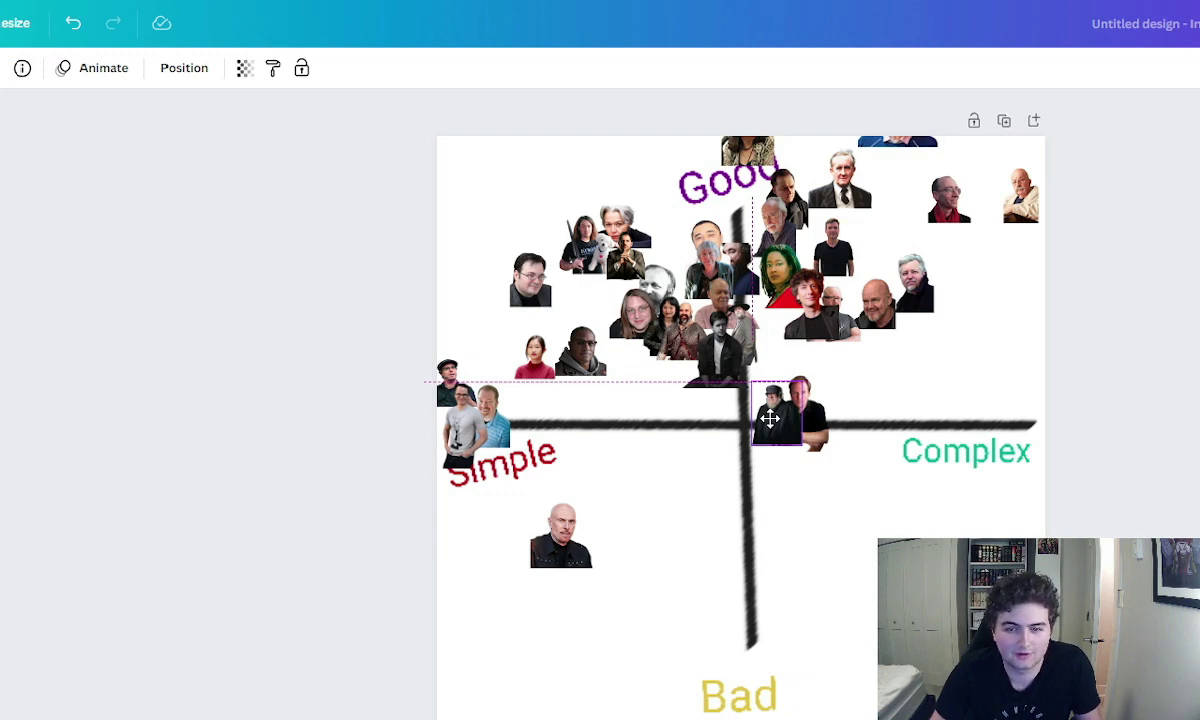
left_click_drag(769, 418, 775, 320)
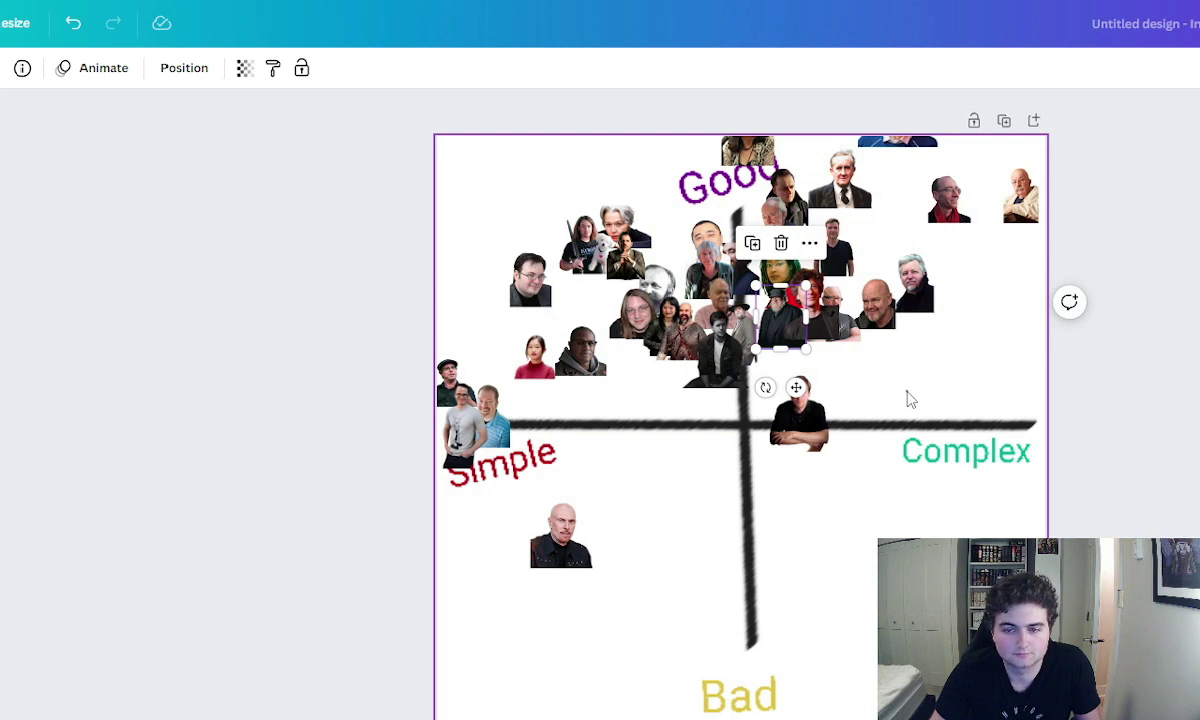
key("ctrl+z")
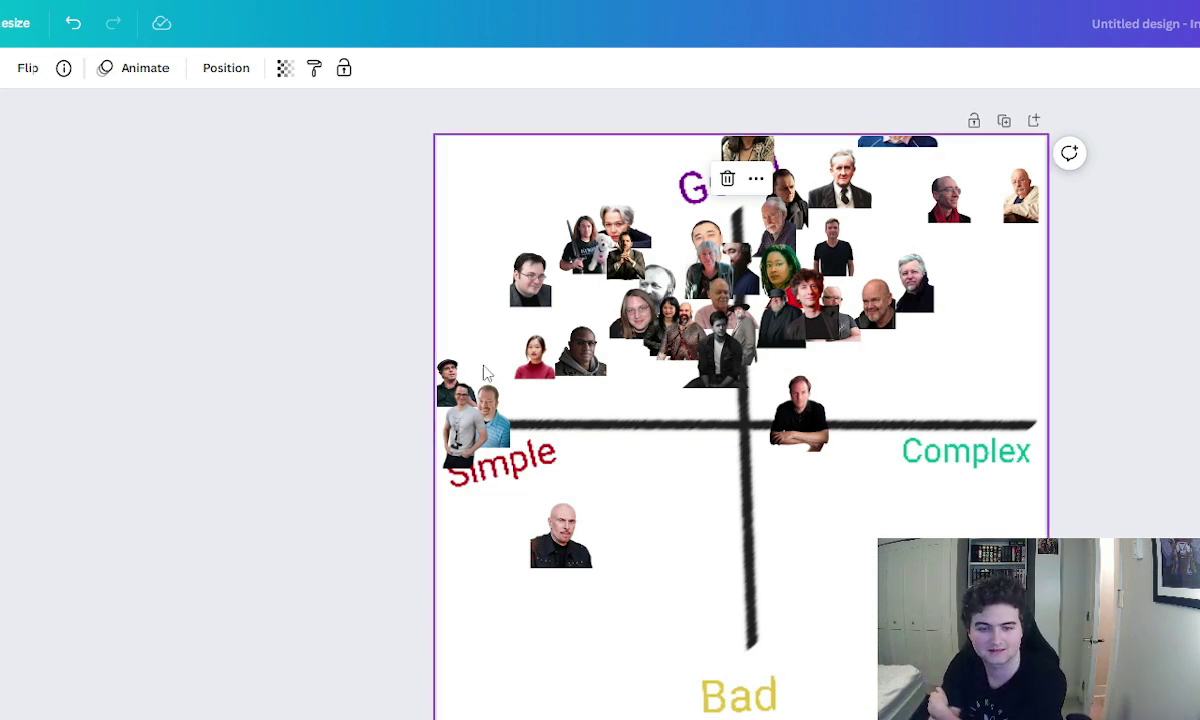
left_click(174, 386)
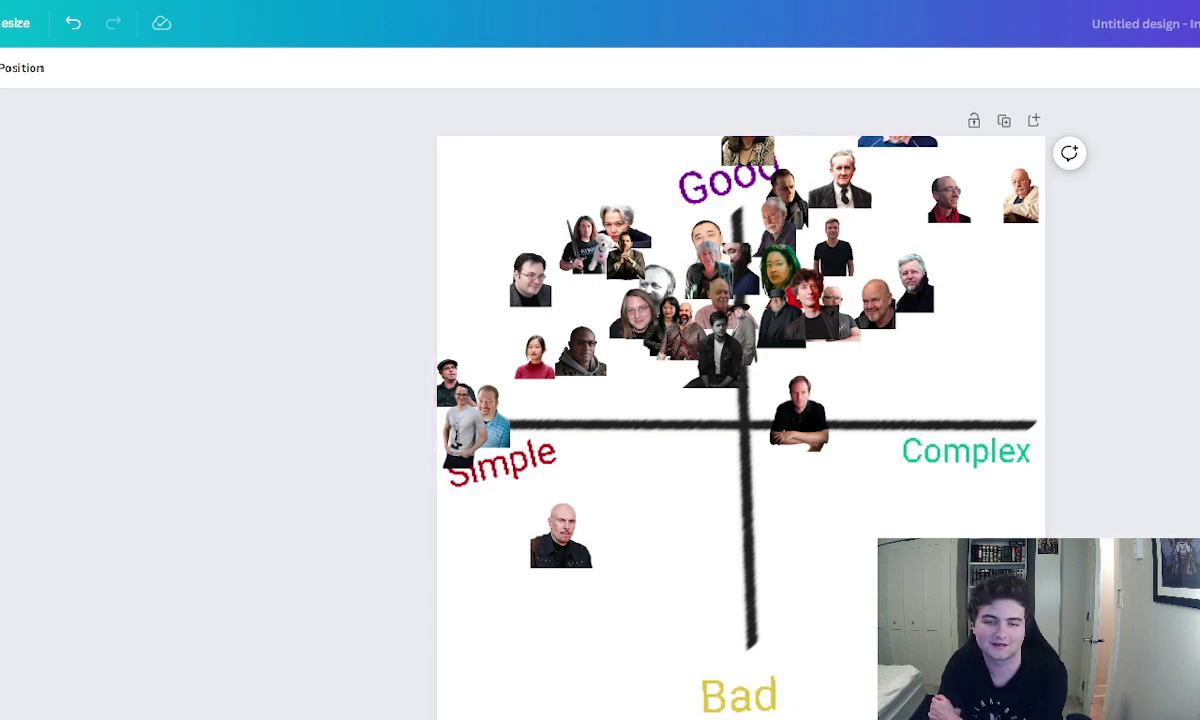
key("alt+Tab")
key("alt+Tab")
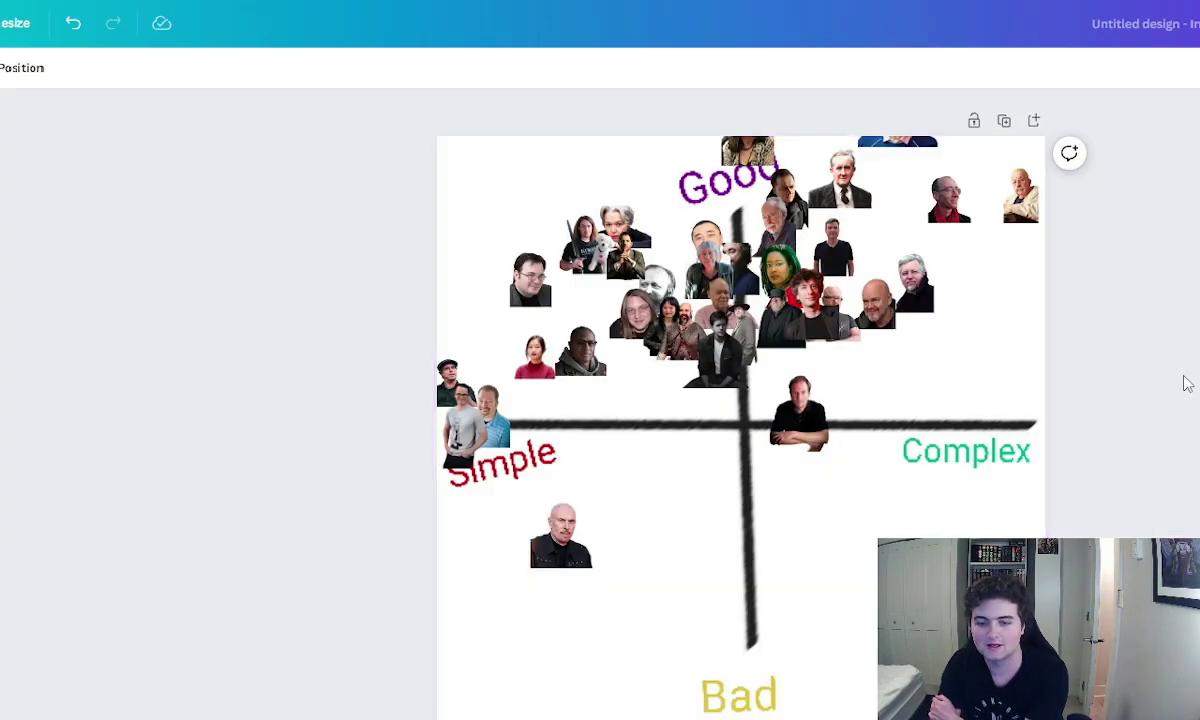